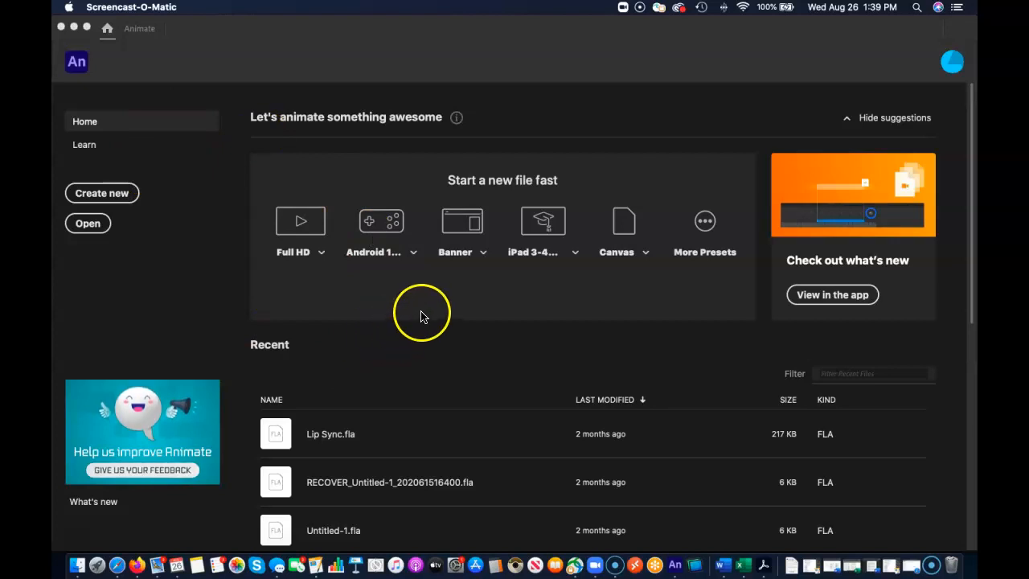
Create a new Full HD document and set its frame rate to 24 FPS.
click(301, 227)
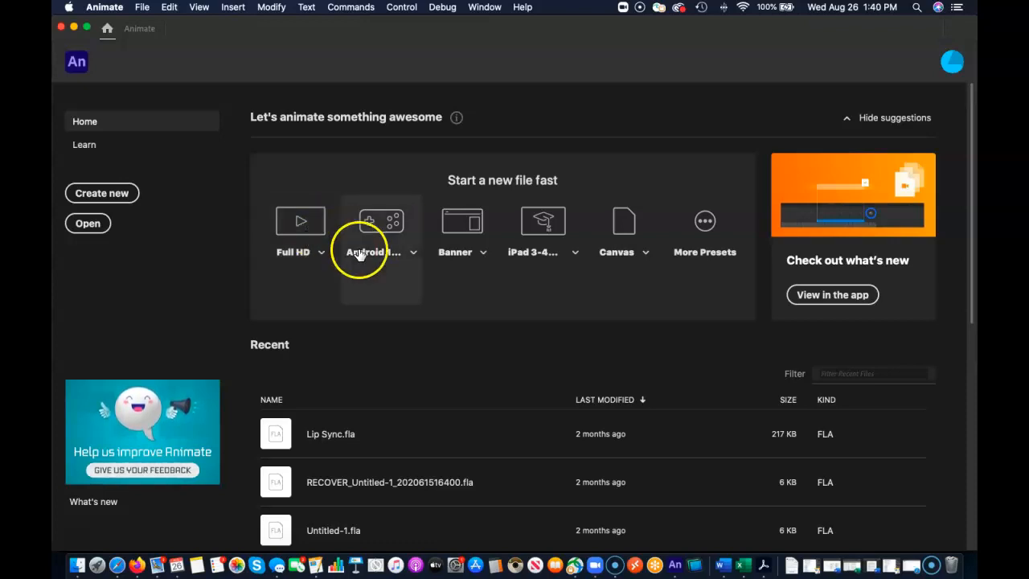
click(304, 217)
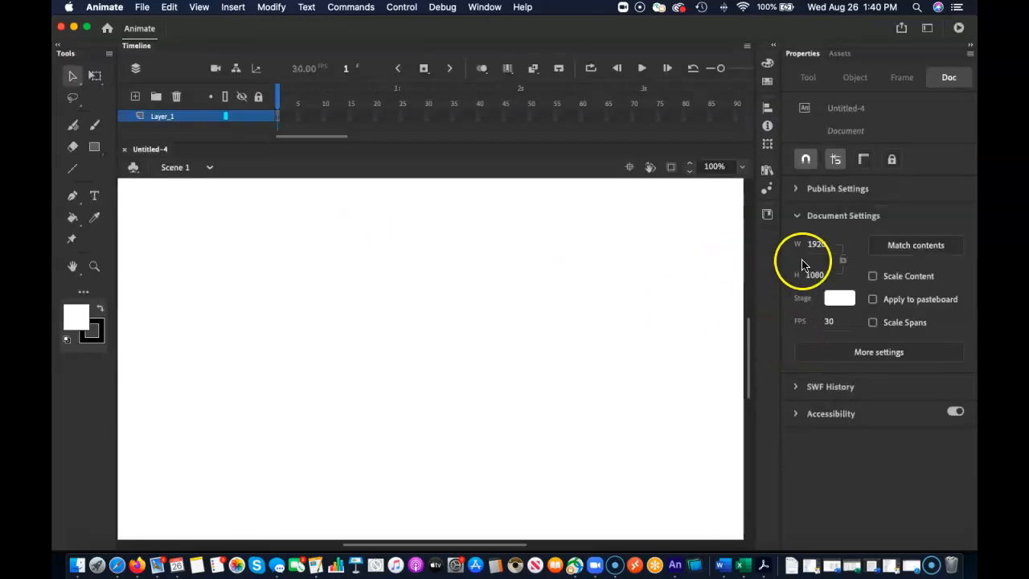
click(829, 321)
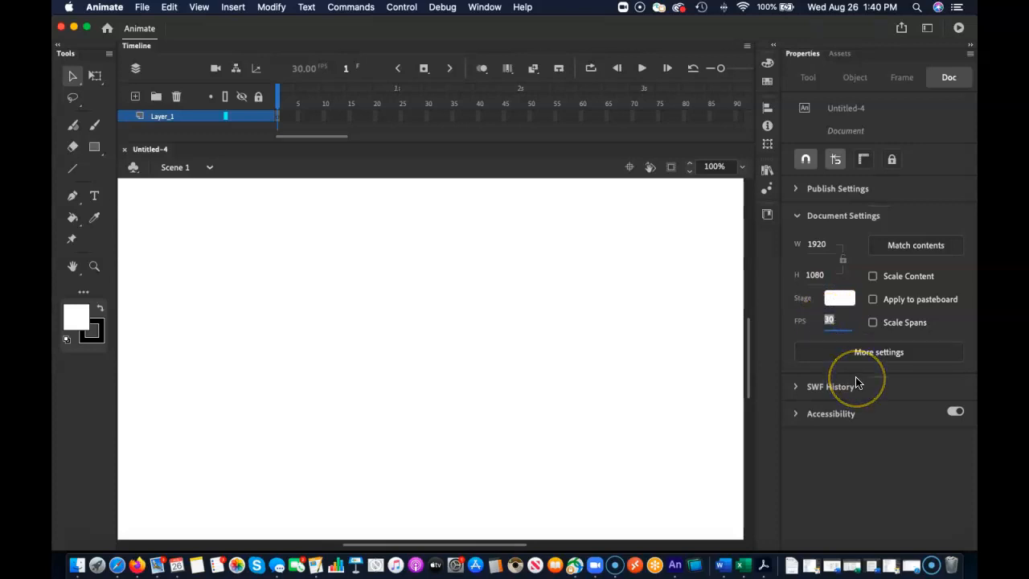
text(24)
key(Return)
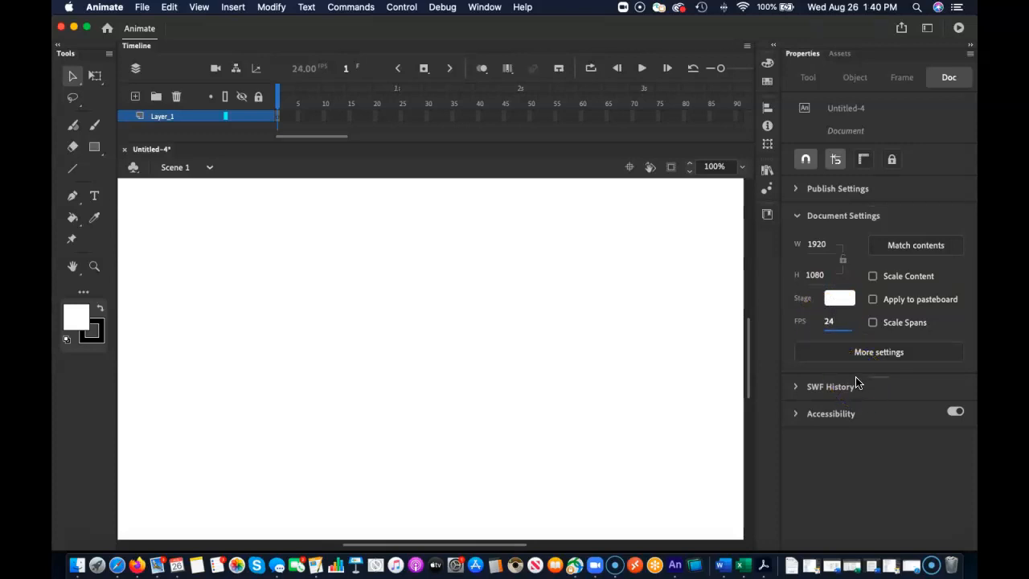
Activate the Oval tool for drawing on the stage.
double_click(71, 268)
click(171, 103)
click(71, 76)
click(319, 305)
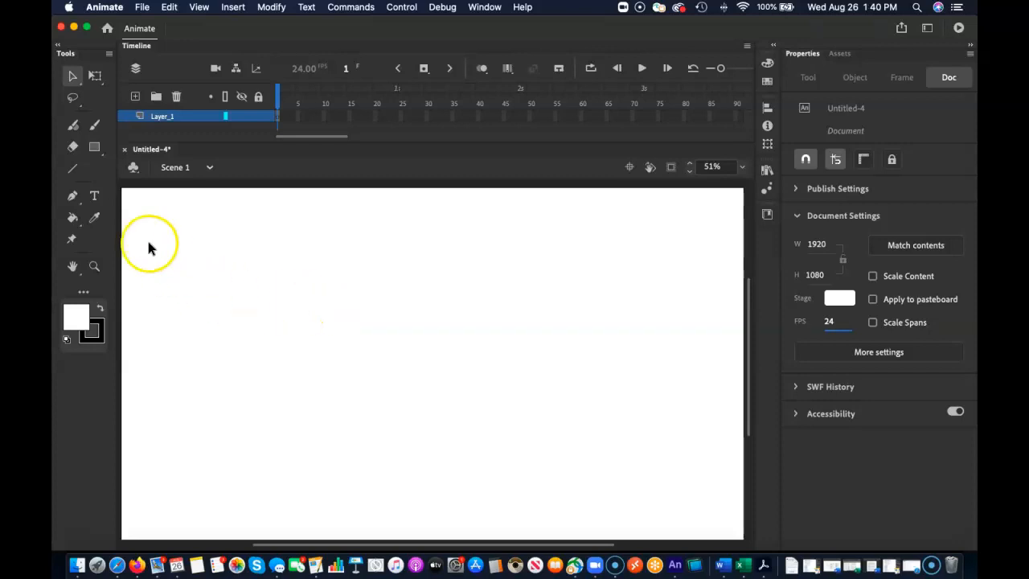
click(98, 152)
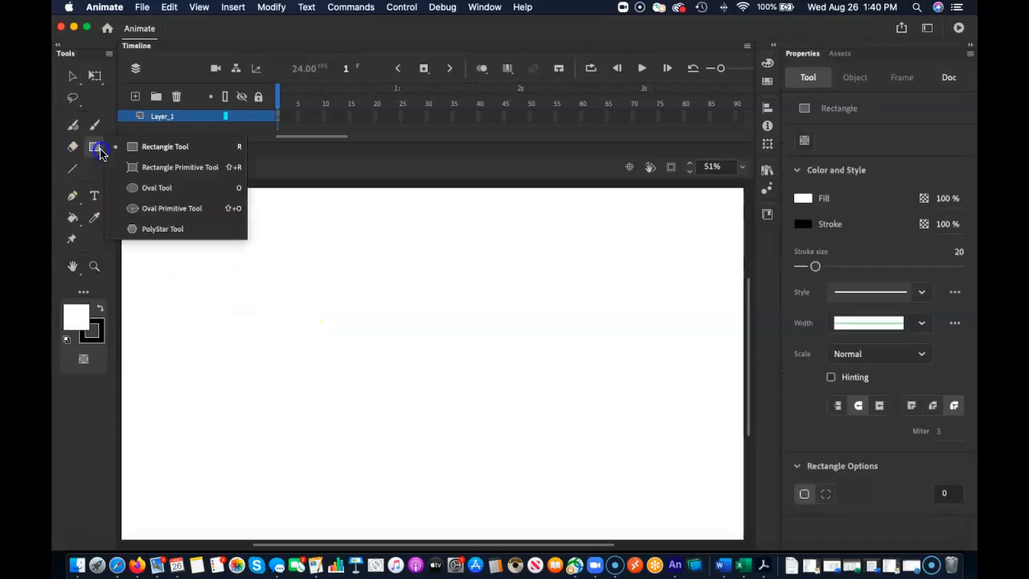
click(131, 193)
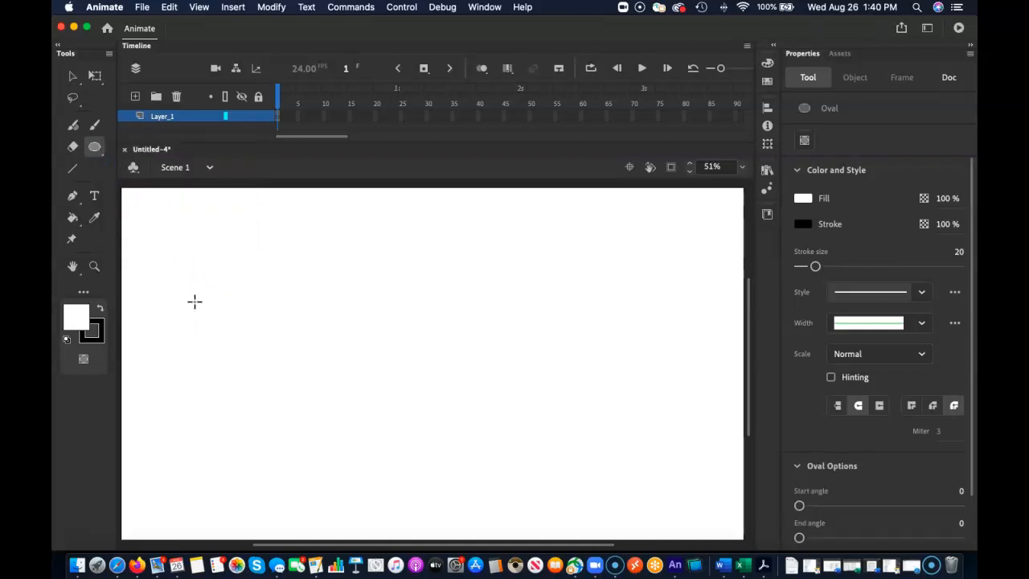
click(303, 290)
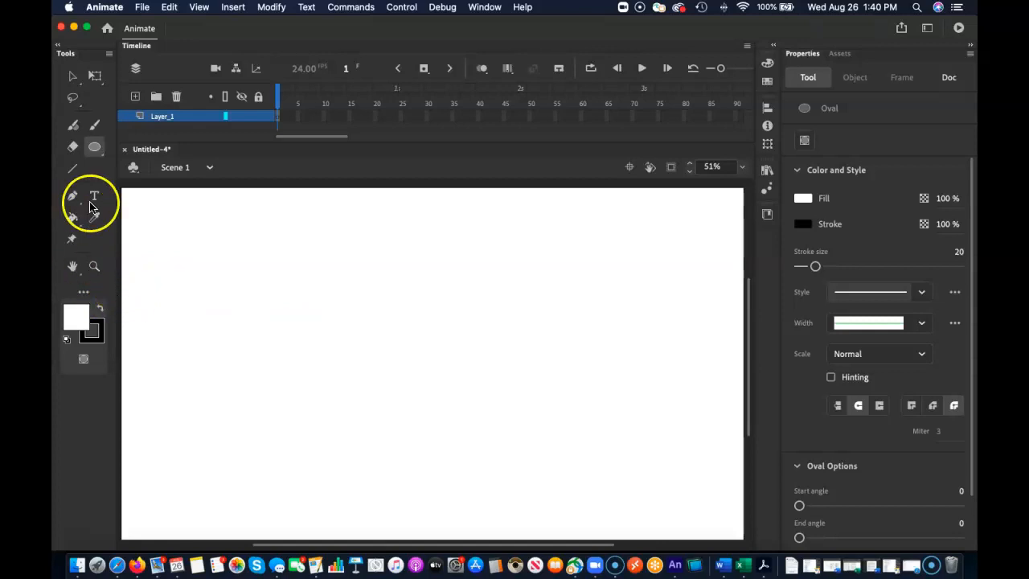
click(92, 152)
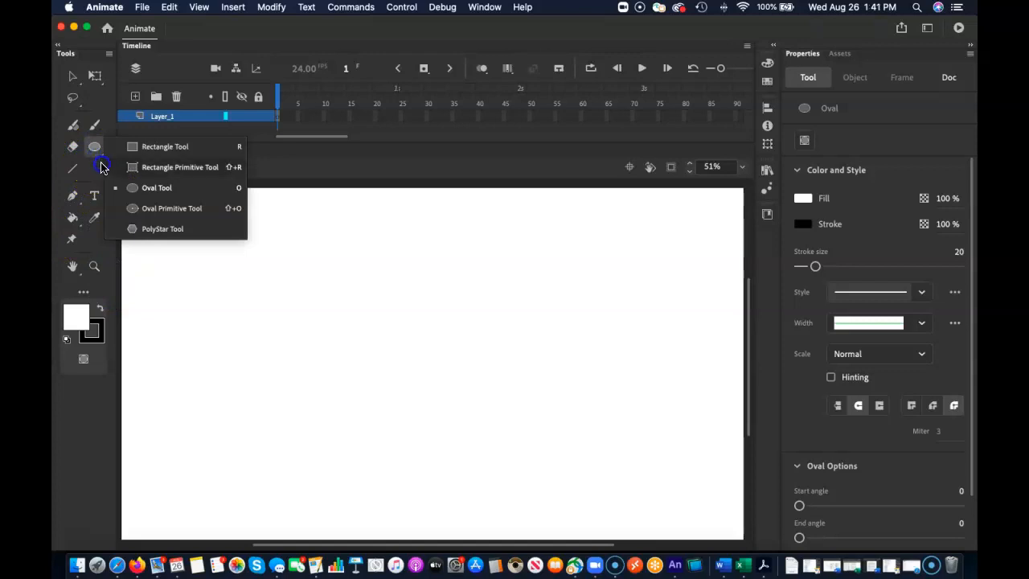
click(136, 194)
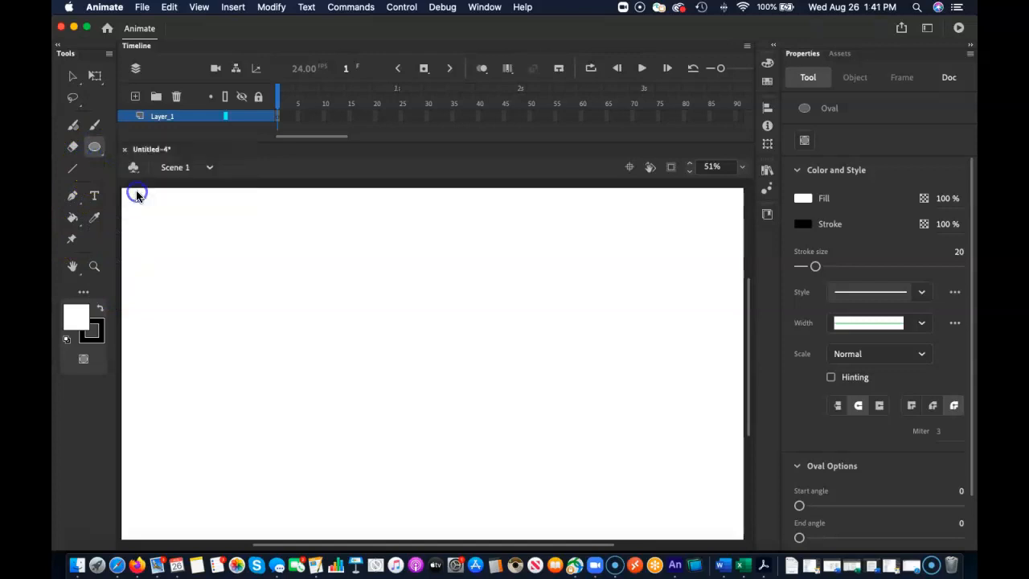
Draw a large green oval without stroke and a small overlapping oval on its upper-right edge, about 516 by 434 px together.
click(99, 314)
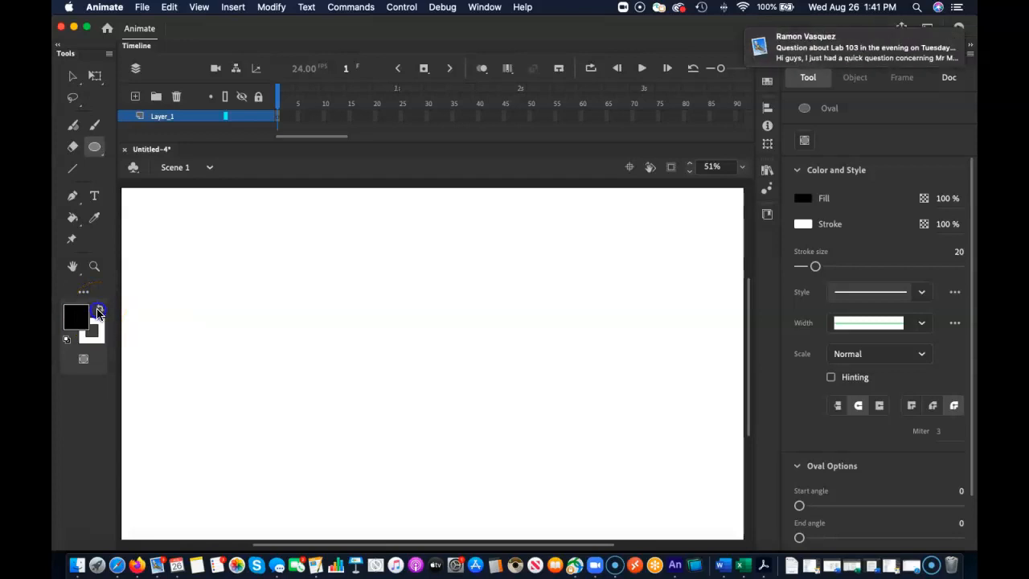
click(96, 338)
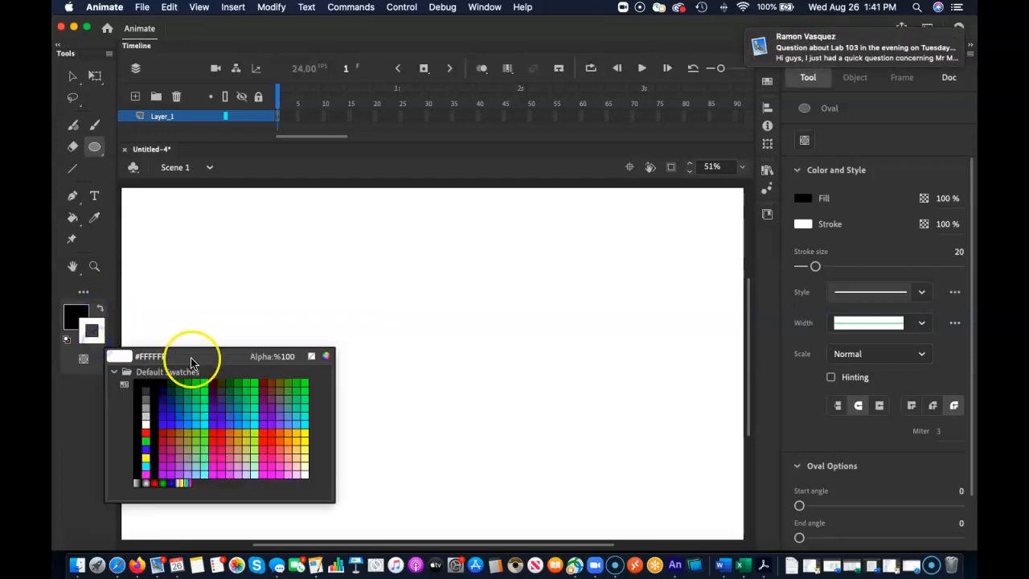
click(311, 356)
click(75, 315)
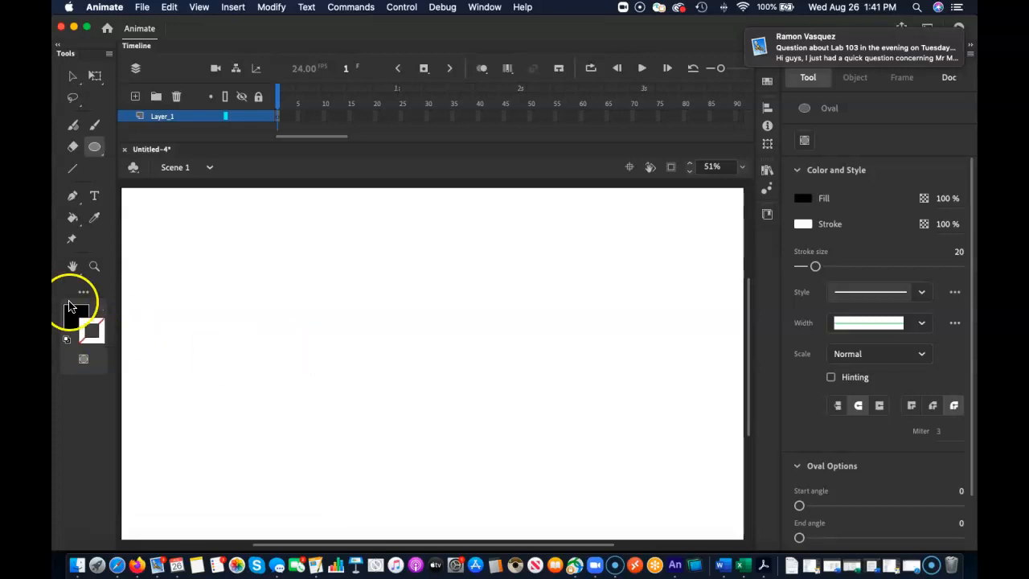
click(198, 405)
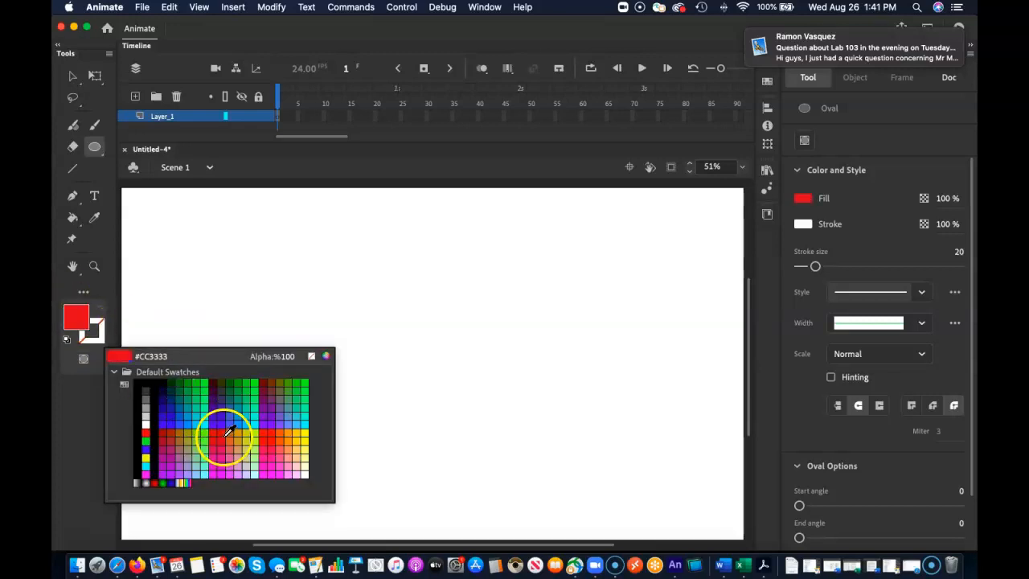
click(193, 405)
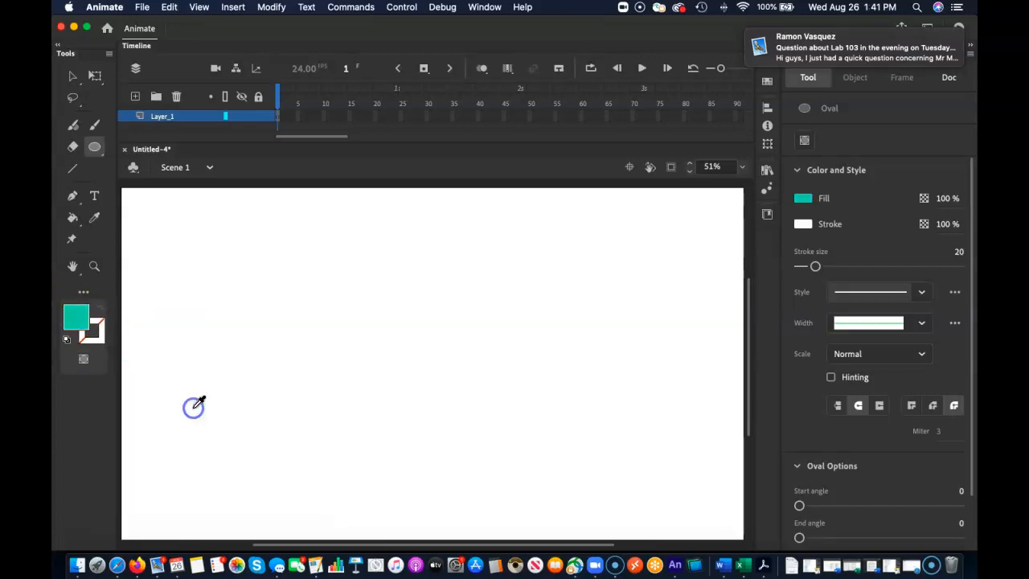
click(81, 318)
click(198, 377)
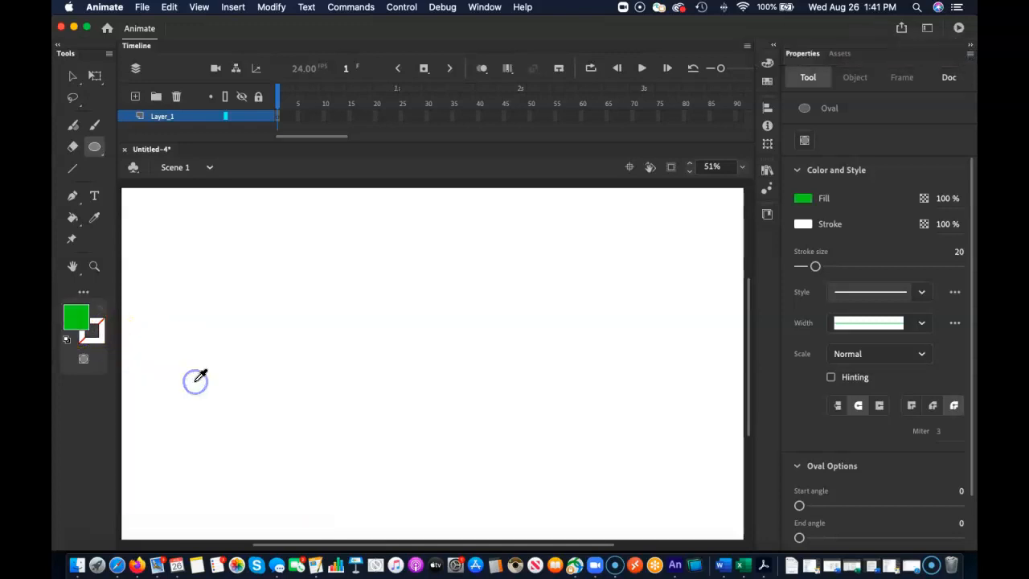
mouse_move(351, 258)
mouse_down()
mouse_move(471, 367)
mouse_move(473, 397)
mouse_move(506, 398)
mouse_up()
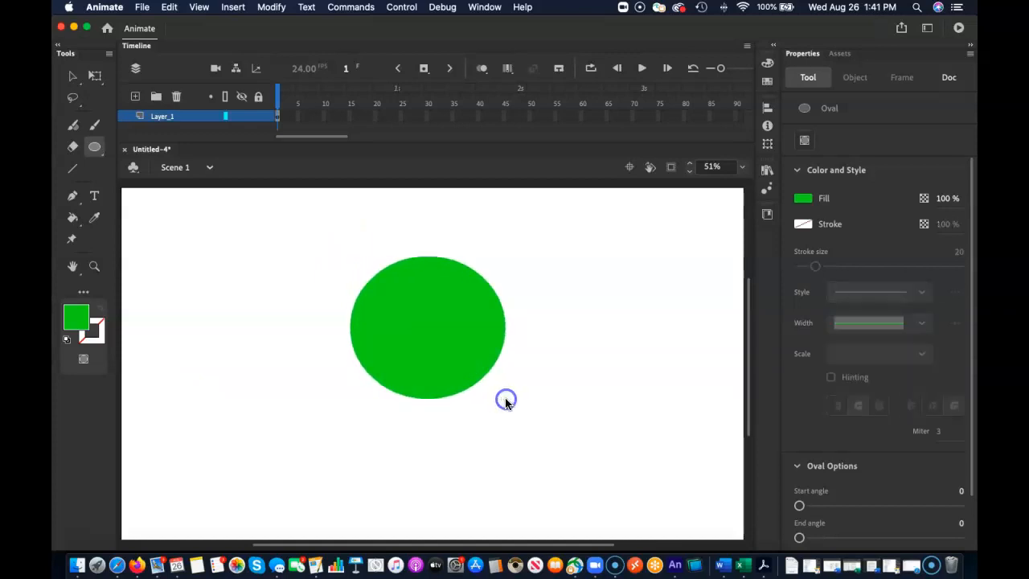
drag(518, 292, 481, 323)
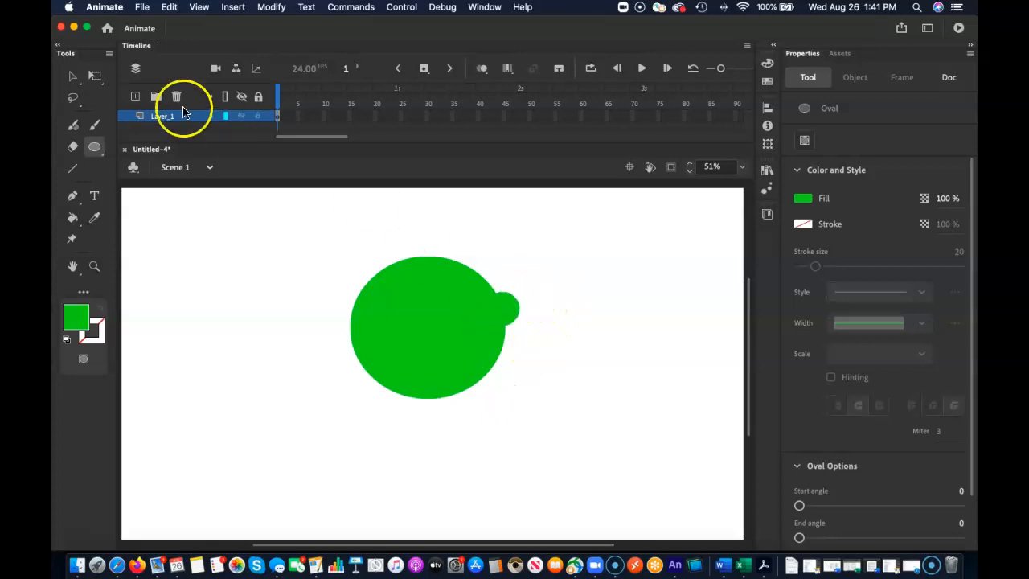
Convert the green shape to a Graphic symbol named "alien - head shape" and move it right to about X 976, Y 189.
click(71, 77)
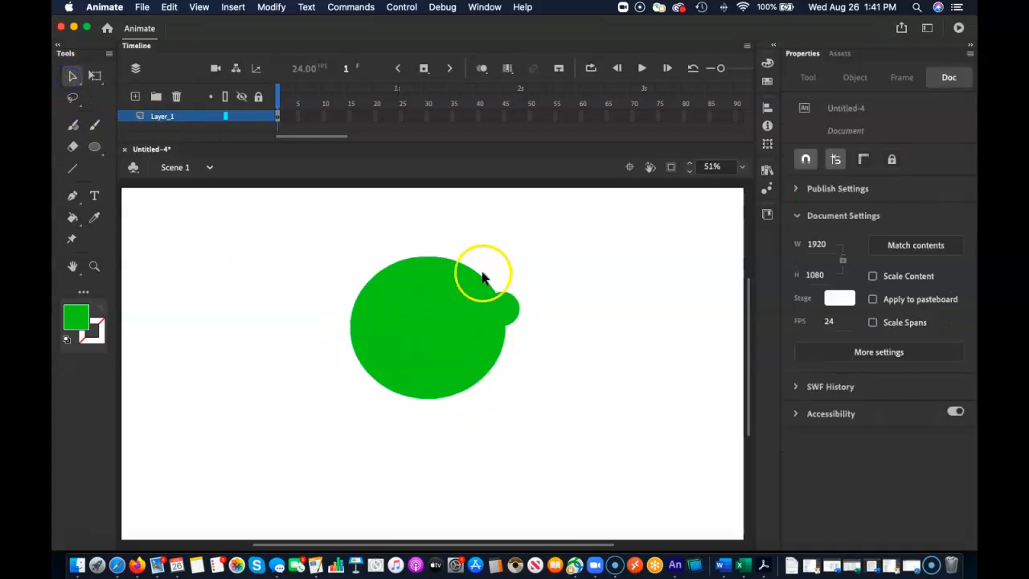
click(462, 372)
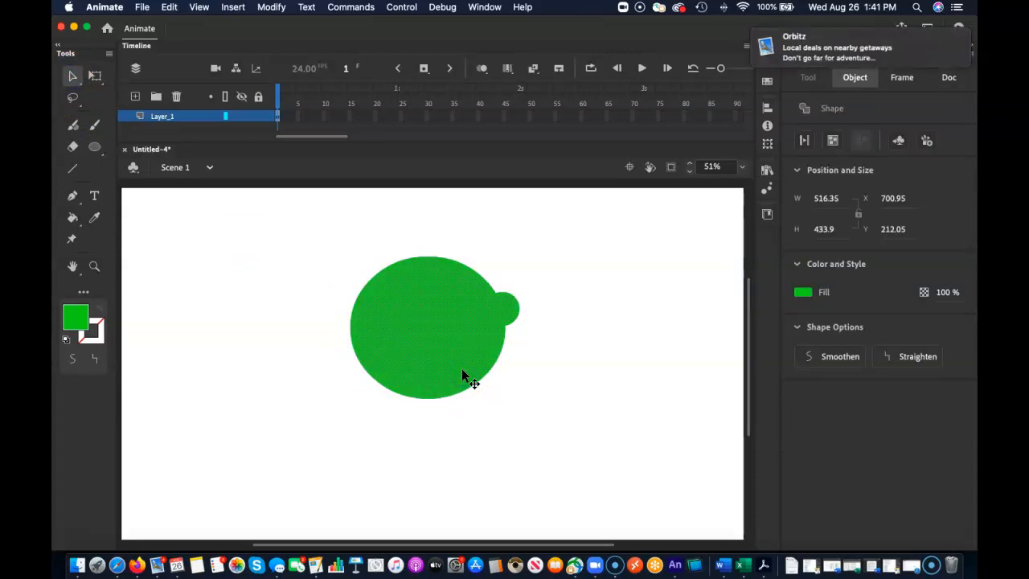
key(F8)
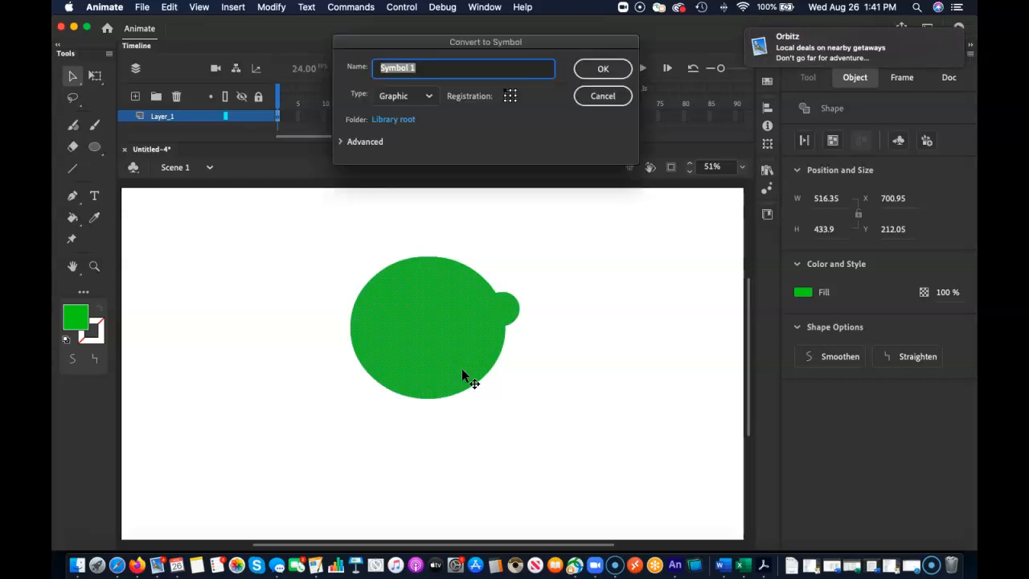
drag(510, 49, 529, 135)
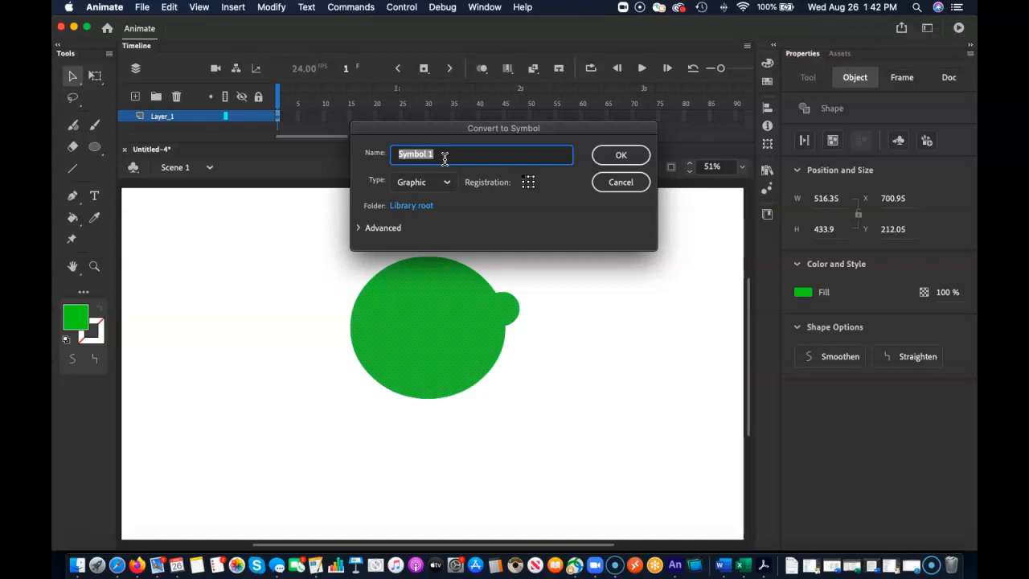
text(alien - headshape)
click(445, 154)
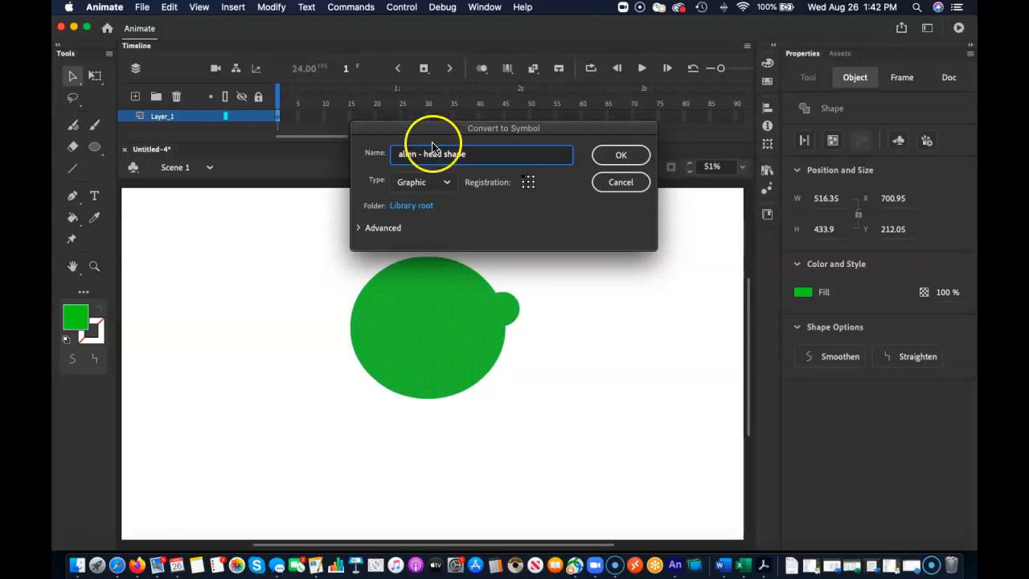
click(421, 182)
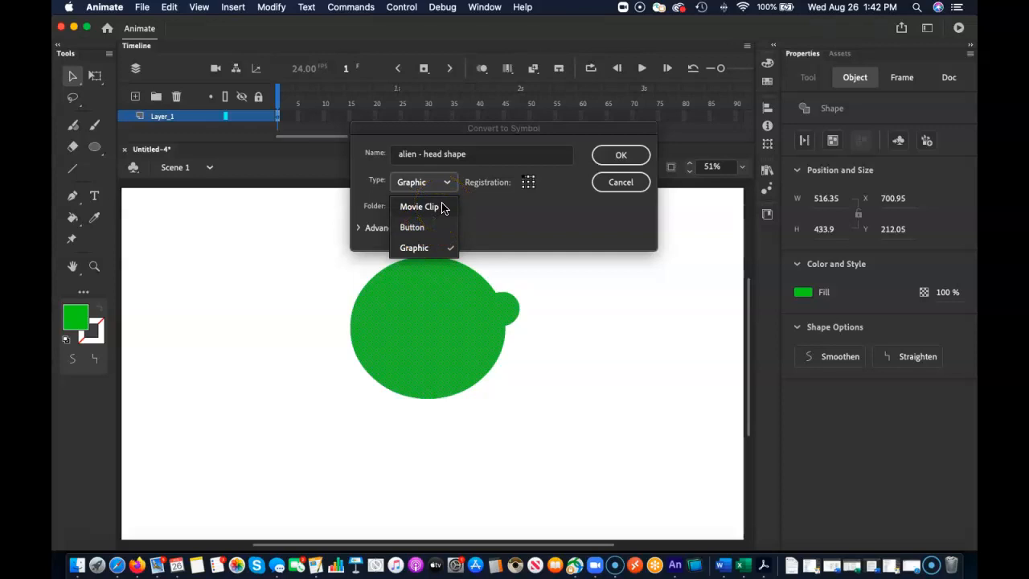
click(416, 247)
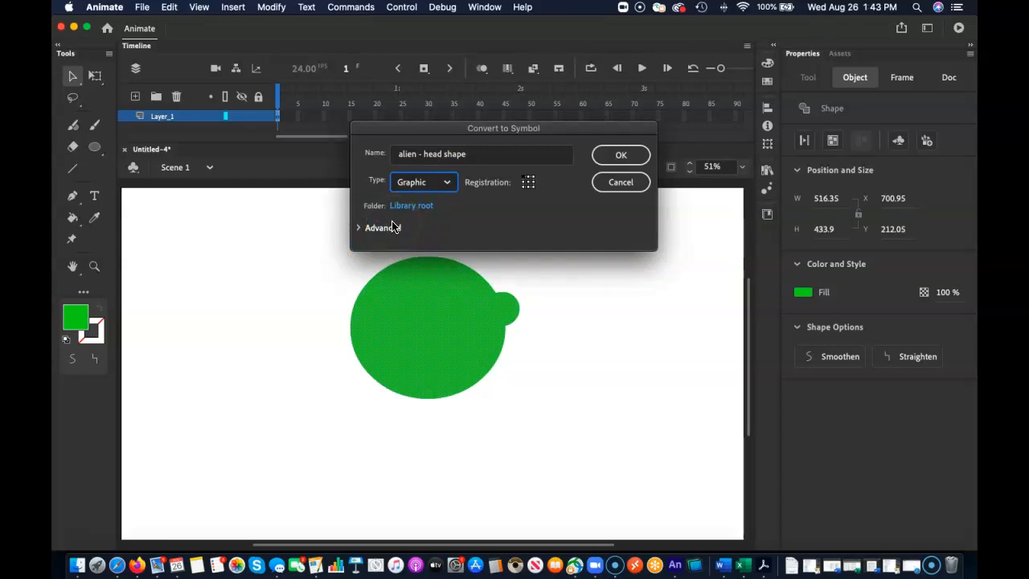
click(619, 155)
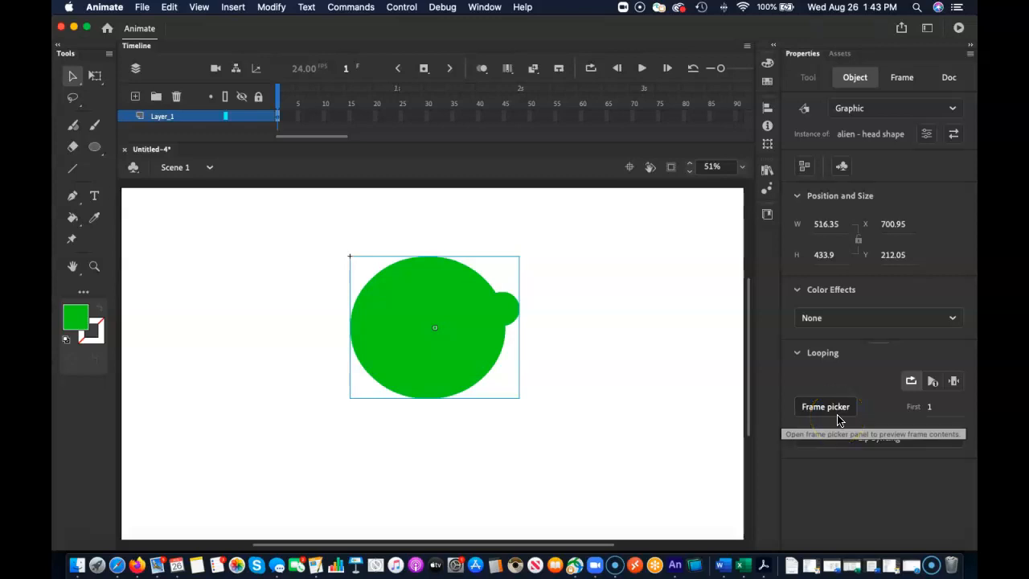
drag(438, 300, 530, 297)
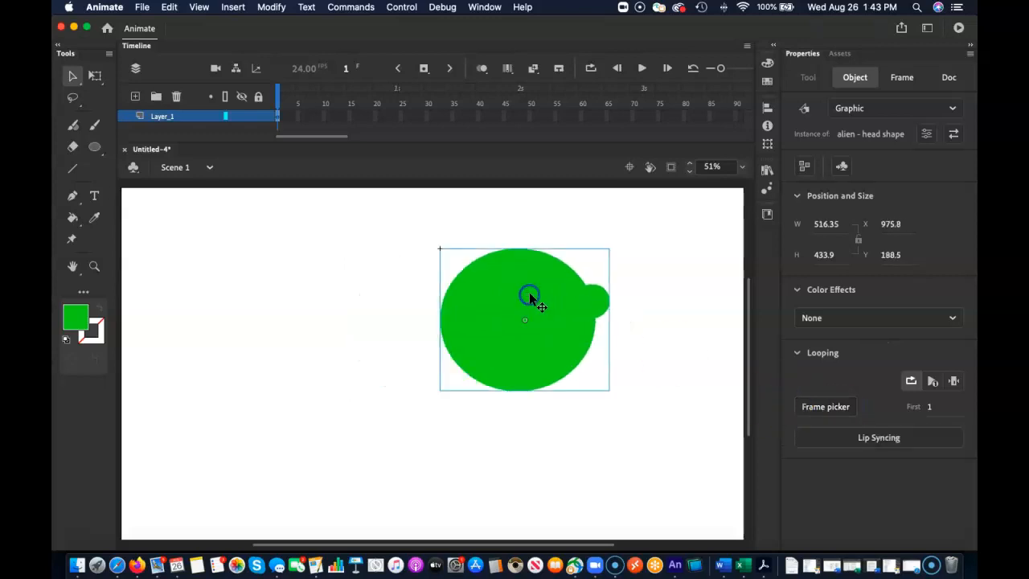
Show the document's library and examine the stored "alien - head shape" symbol.
click(767, 169)
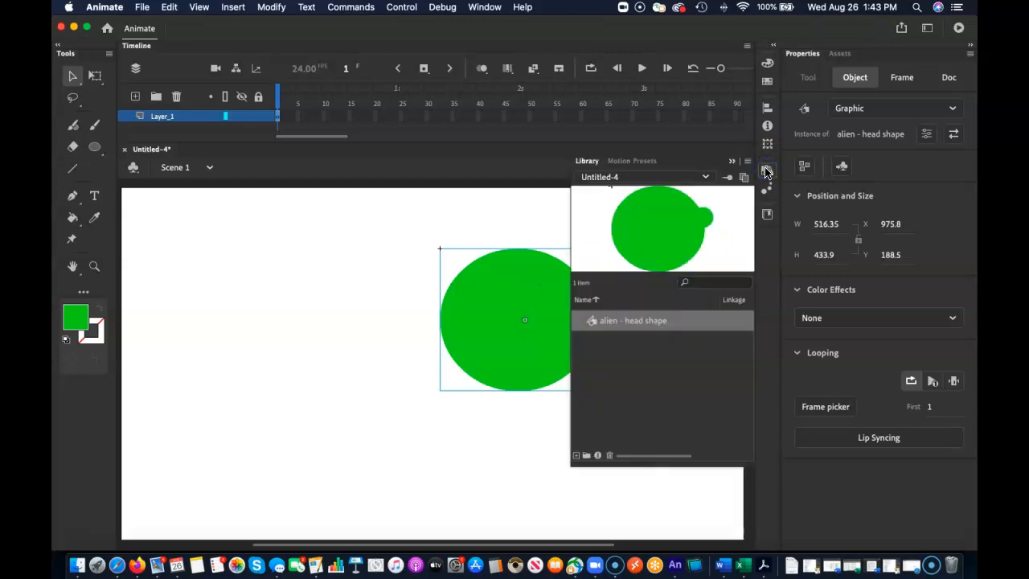
click(766, 171)
click(766, 171)
click(766, 171)
click(766, 172)
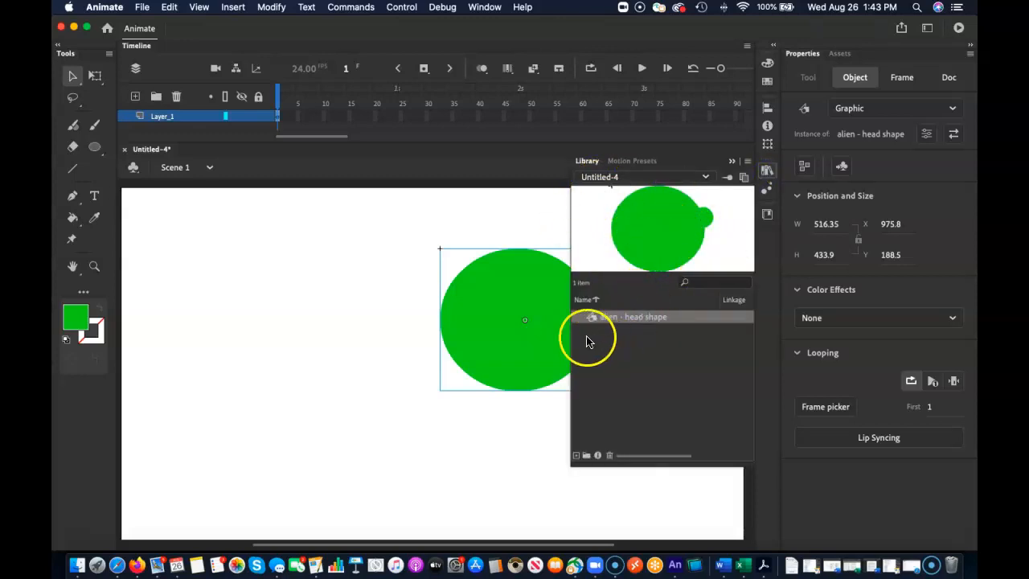
click(660, 319)
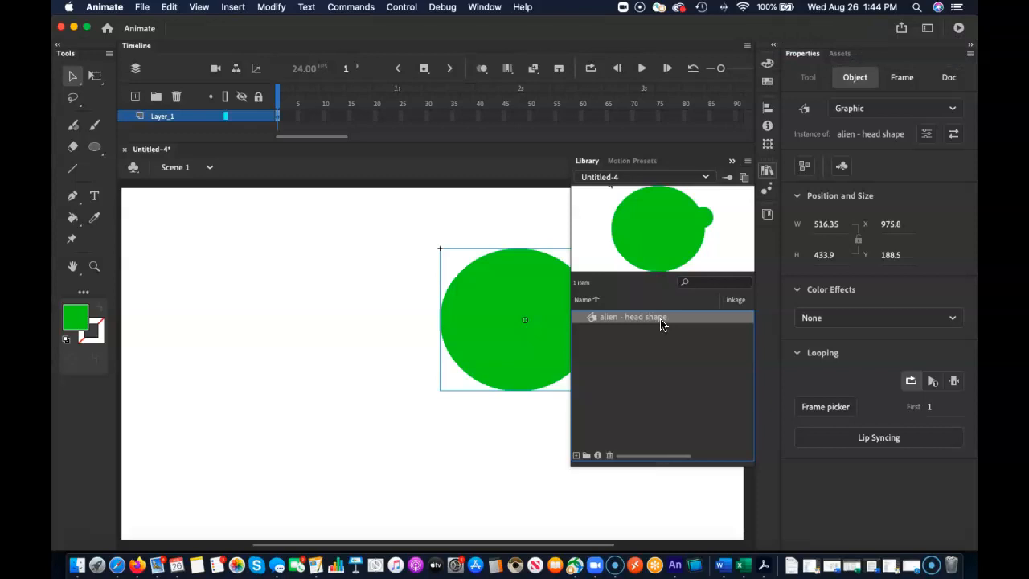
click(732, 161)
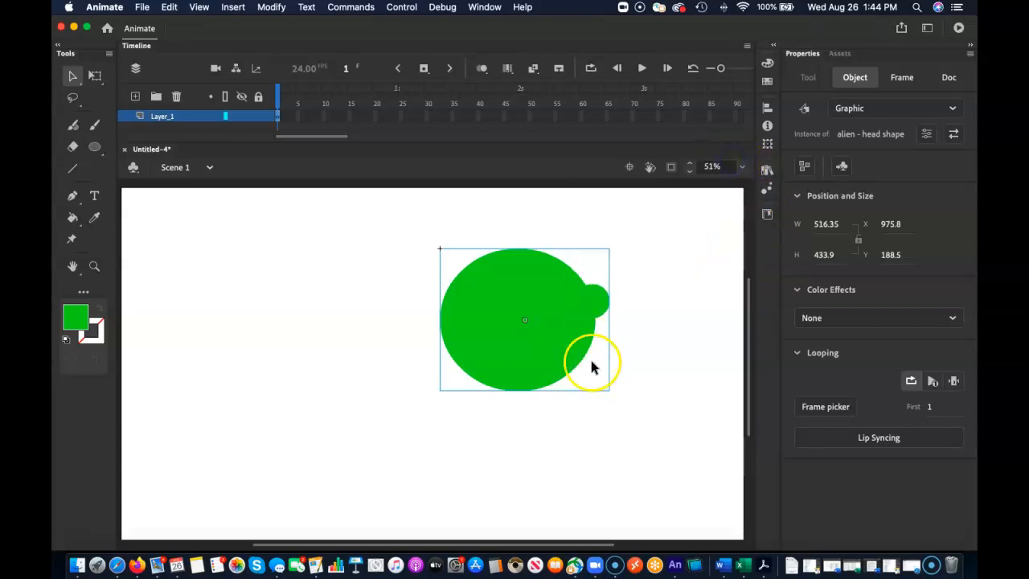
Move the head symbol down and further right to about X 1070, Y 291.
click(651, 365)
drag(524, 375, 550, 384)
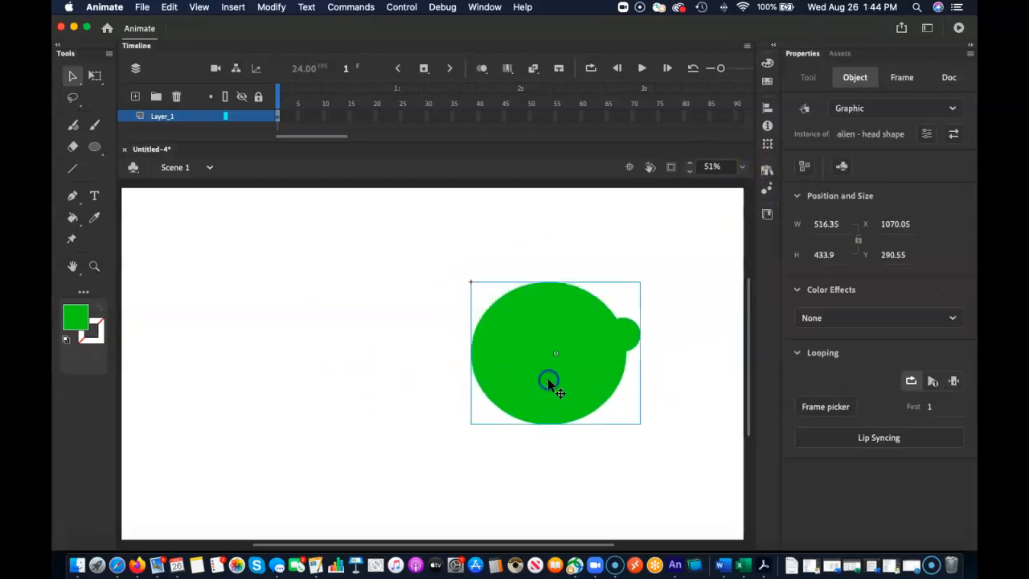
Draw a green oval left of the head, bulge its lower-left edge outward to about 320 by 188 px overall, and select it.
click(95, 146)
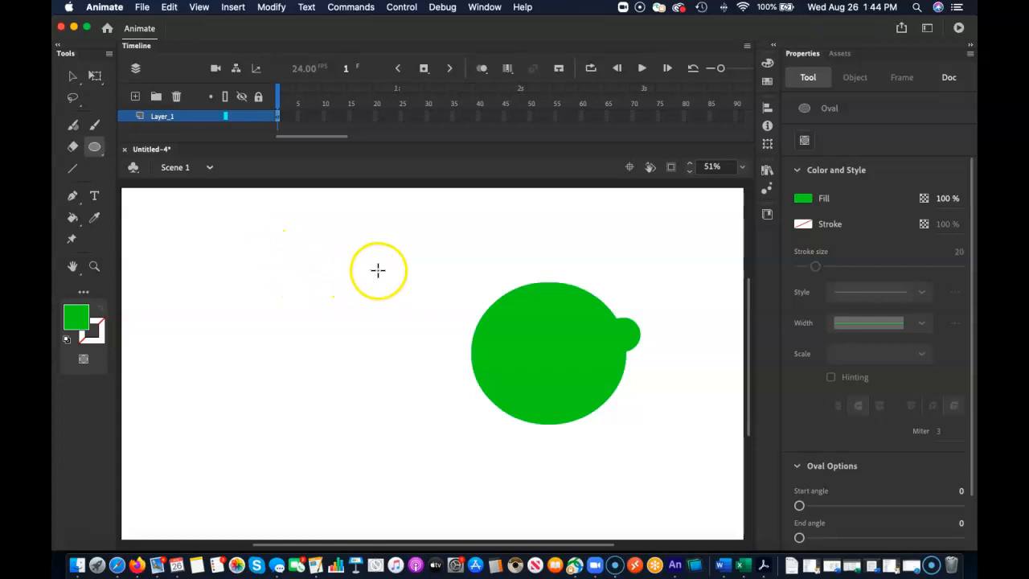
drag(381, 268, 283, 317)
click(72, 75)
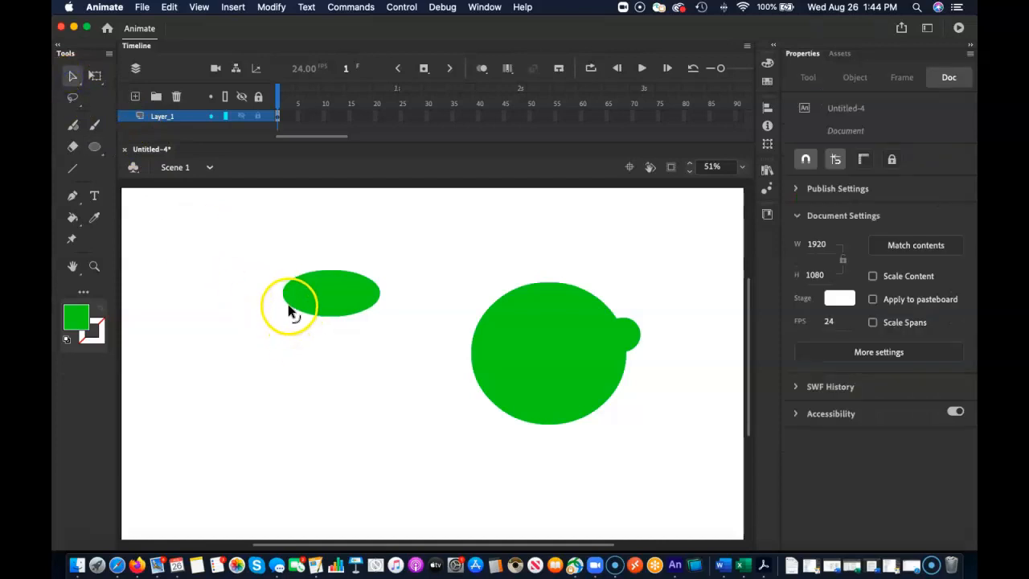
drag(287, 305, 321, 329)
click(339, 320)
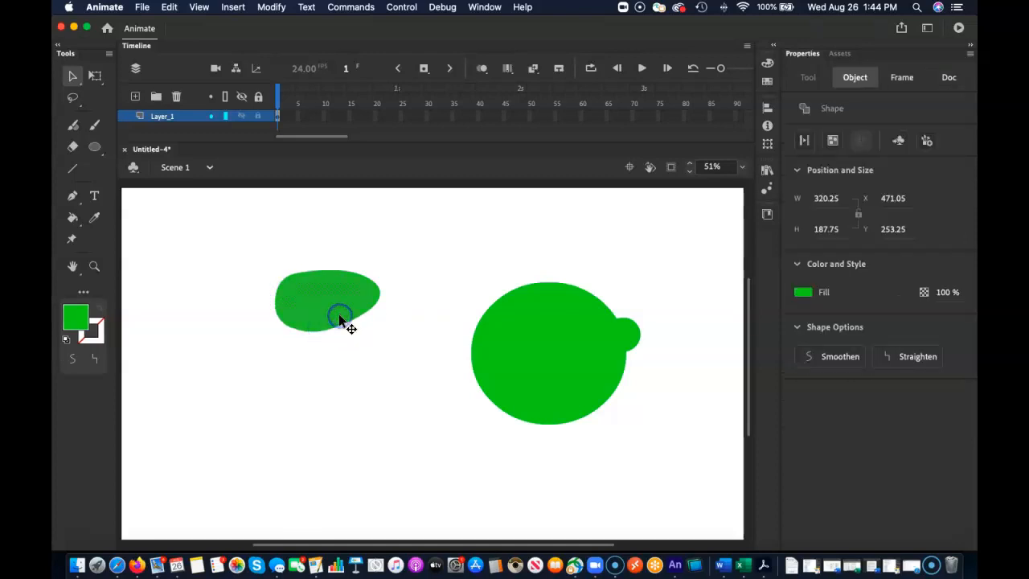
Recolor the small oval left of the head to a darker green, #00AC01.
click(364, 394)
click(340, 321)
click(345, 414)
click(84, 320)
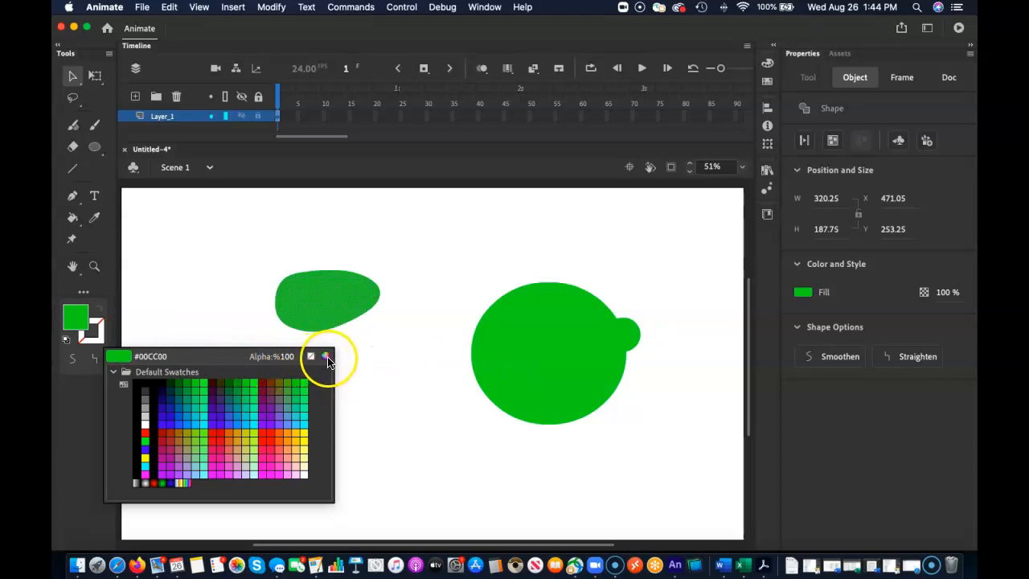
click(325, 356)
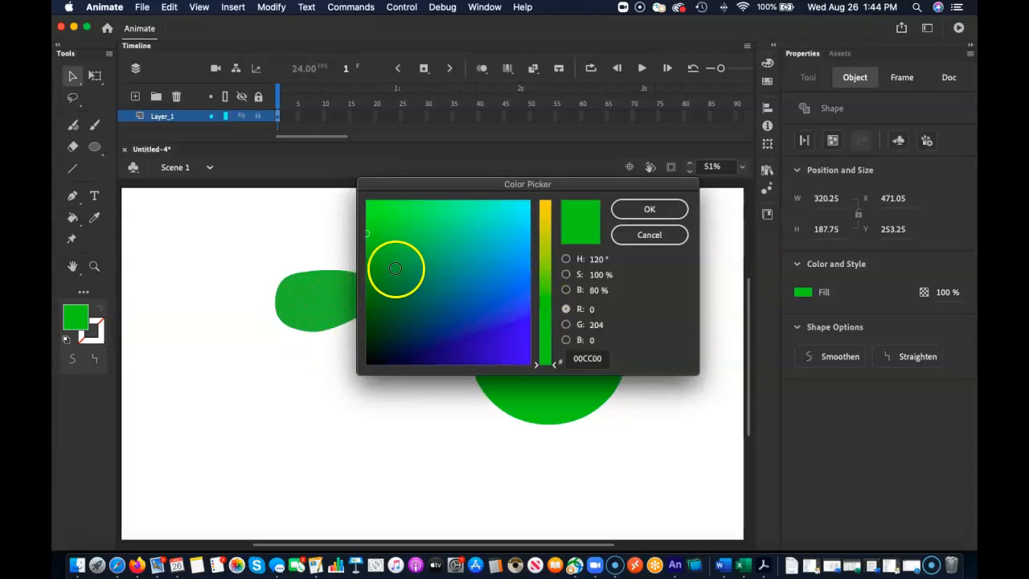
click(365, 254)
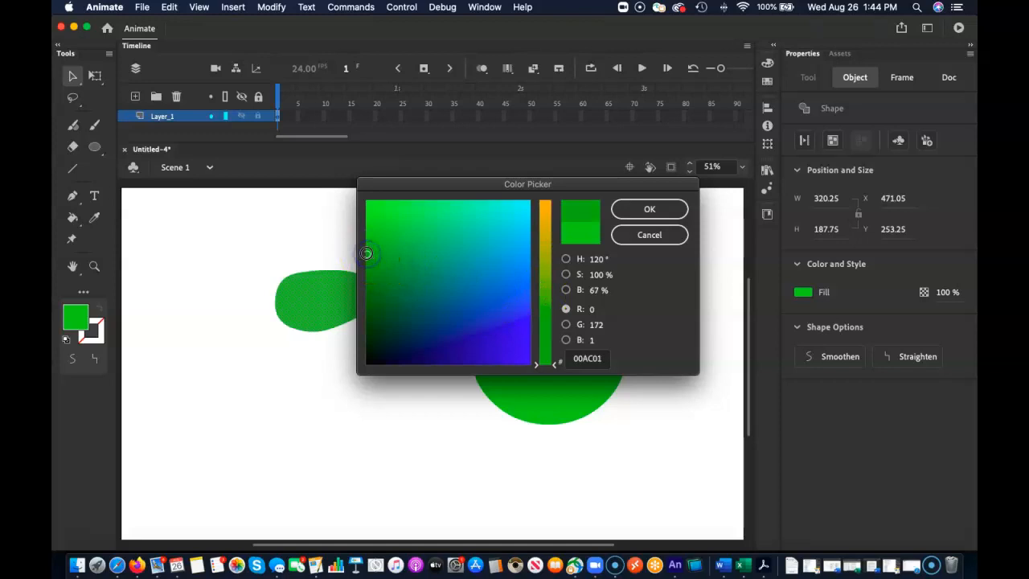
click(660, 206)
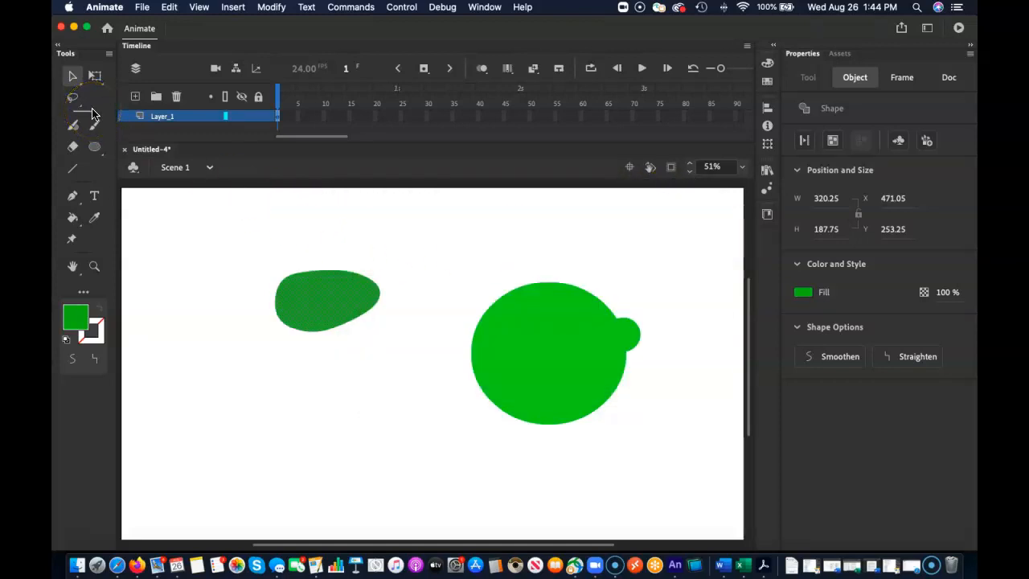
Convert the dark green oval to a Graphic symbol named "alien - nose" and move it onto the head's left edge at about X 903, Y 457.
key(F8)
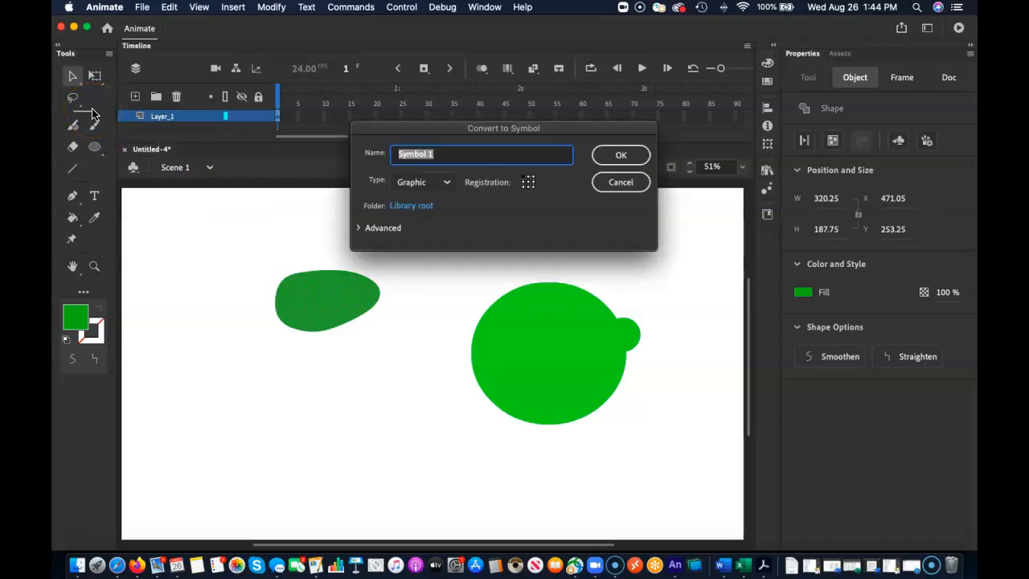
text(alien - nose)
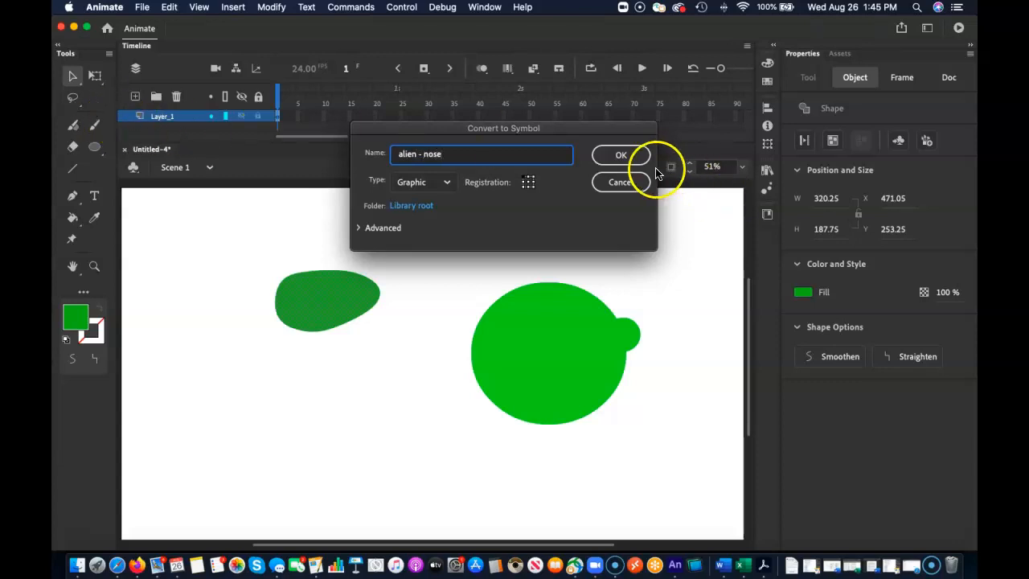
click(631, 153)
drag(330, 299, 473, 366)
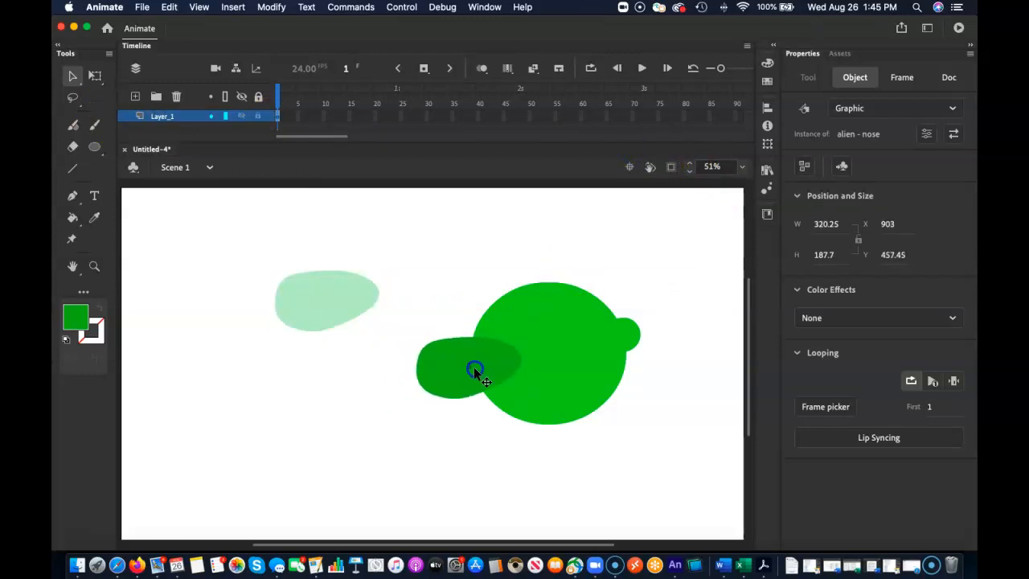
click(346, 434)
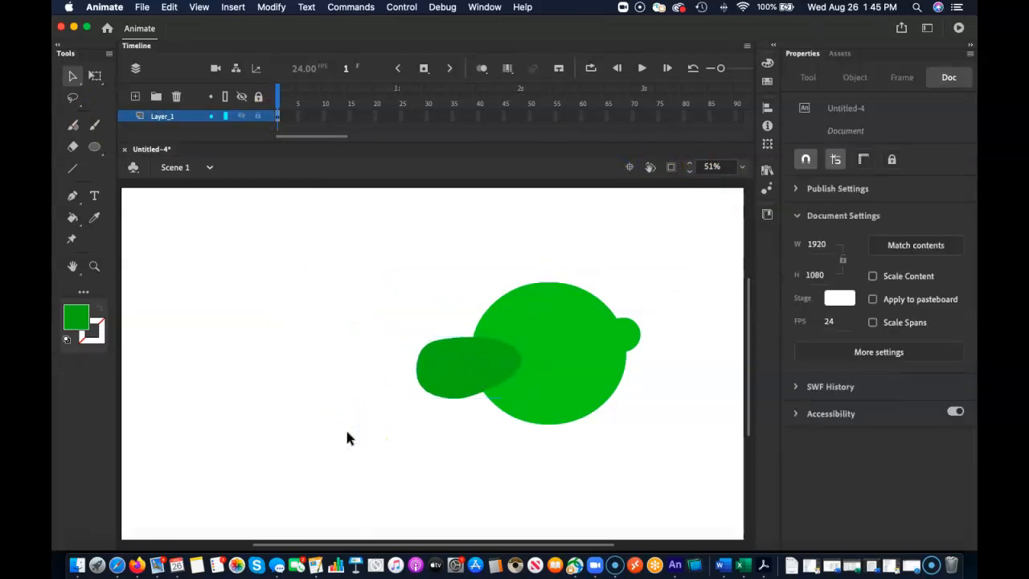
Draw a yellow #CCCC33 circle without a stroke, about 157 px wide, in the empty area left of the head.
click(94, 147)
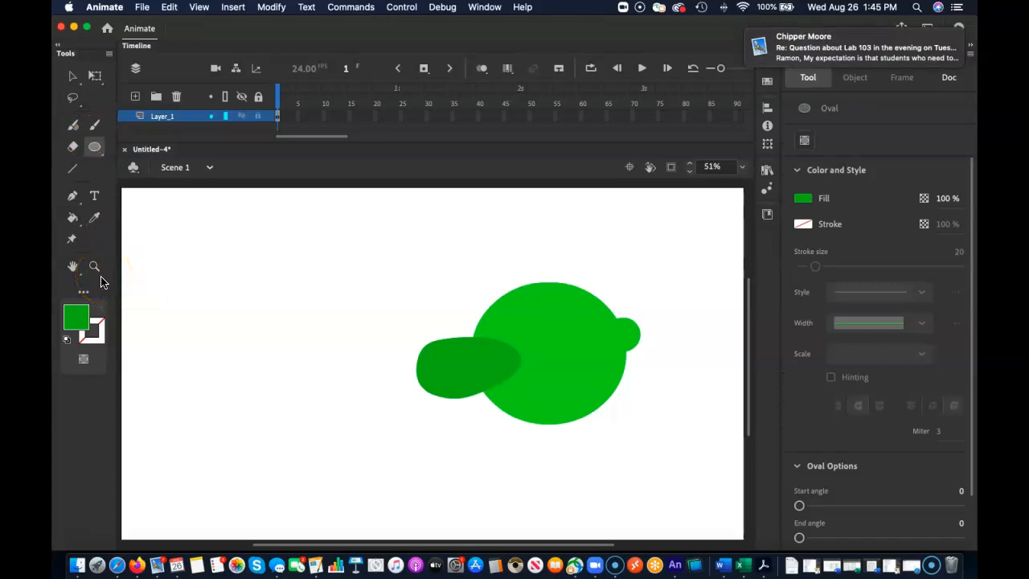
click(76, 316)
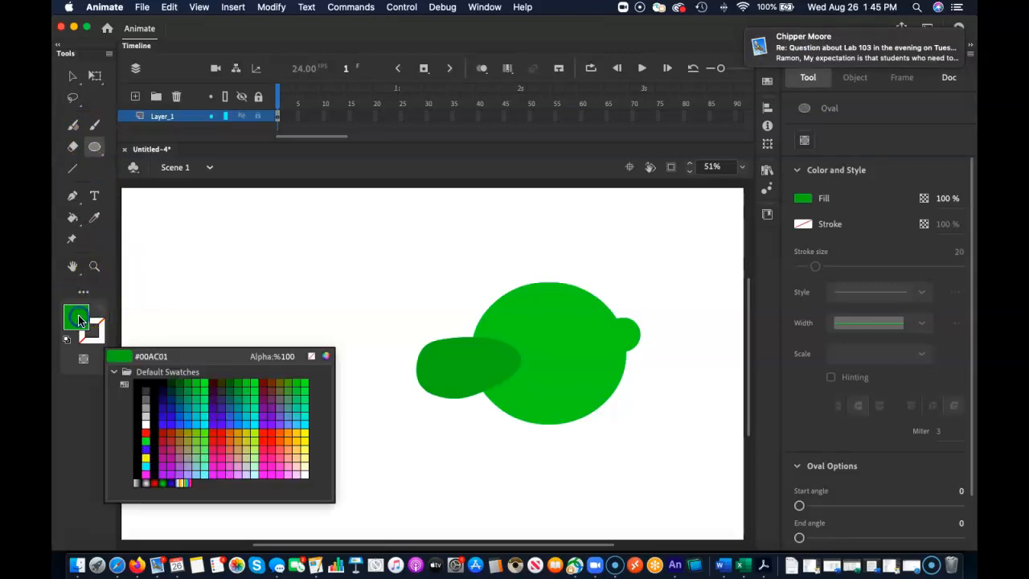
click(248, 434)
drag(243, 266, 292, 320)
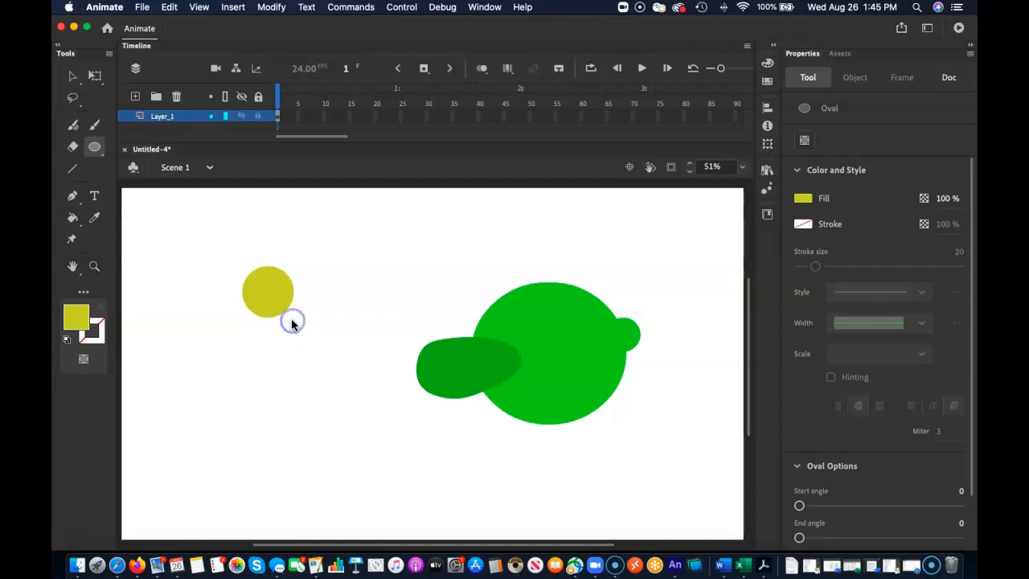
click(73, 78)
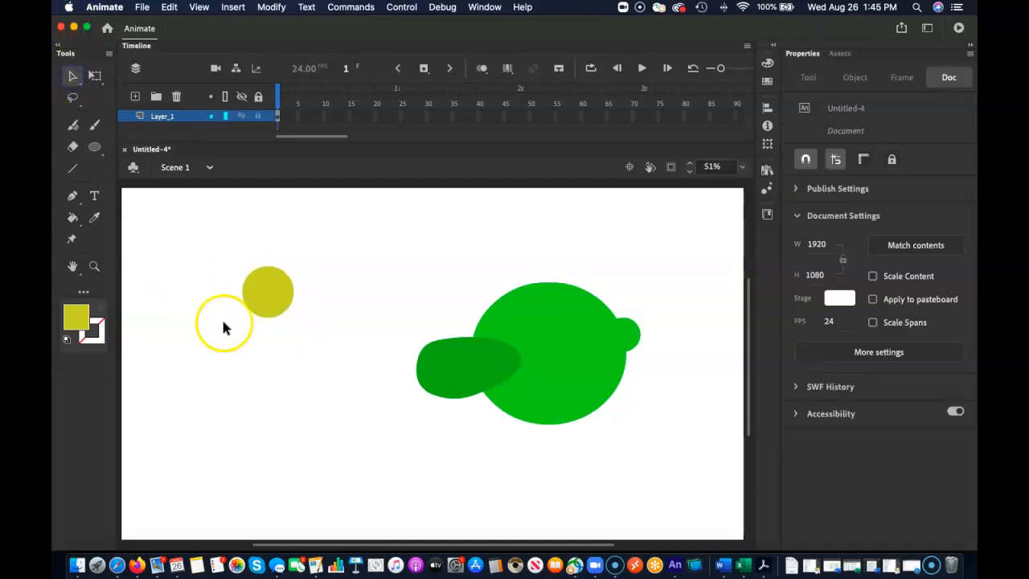
Duplicate the yellow circle just to its right, at about X 575, and fill the copy with black.
click(269, 296)
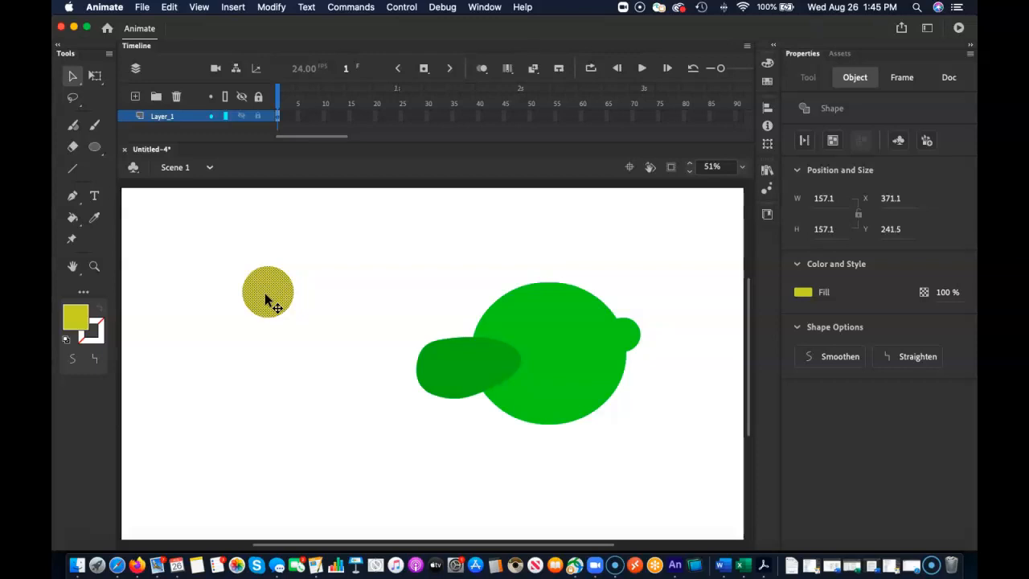
drag(268, 297, 336, 299)
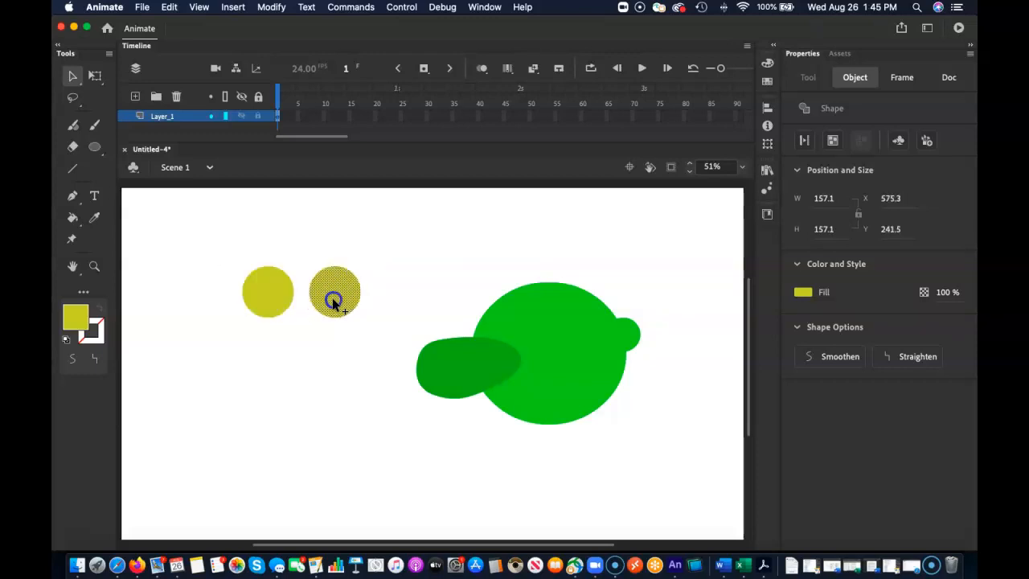
click(76, 317)
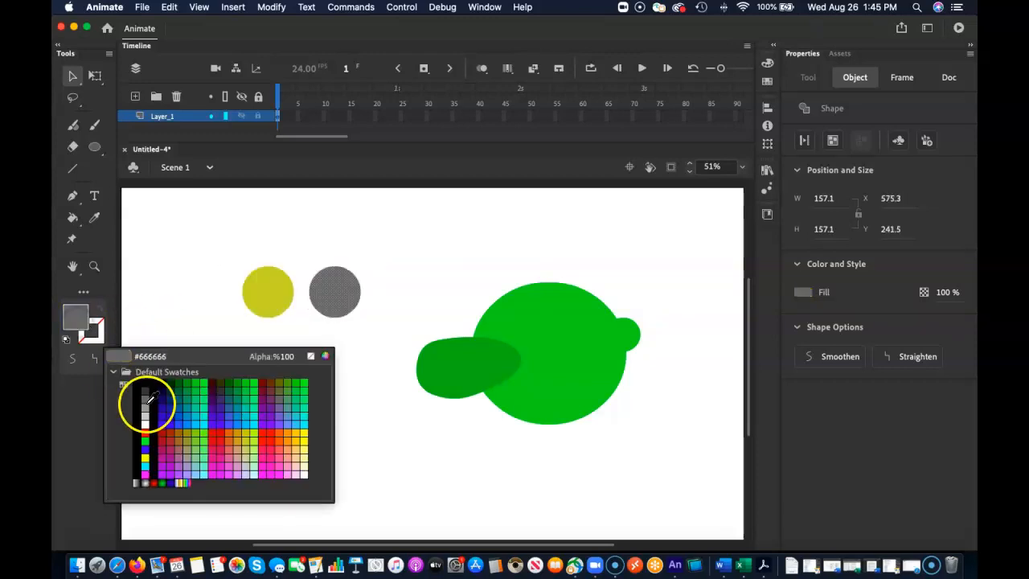
click(145, 393)
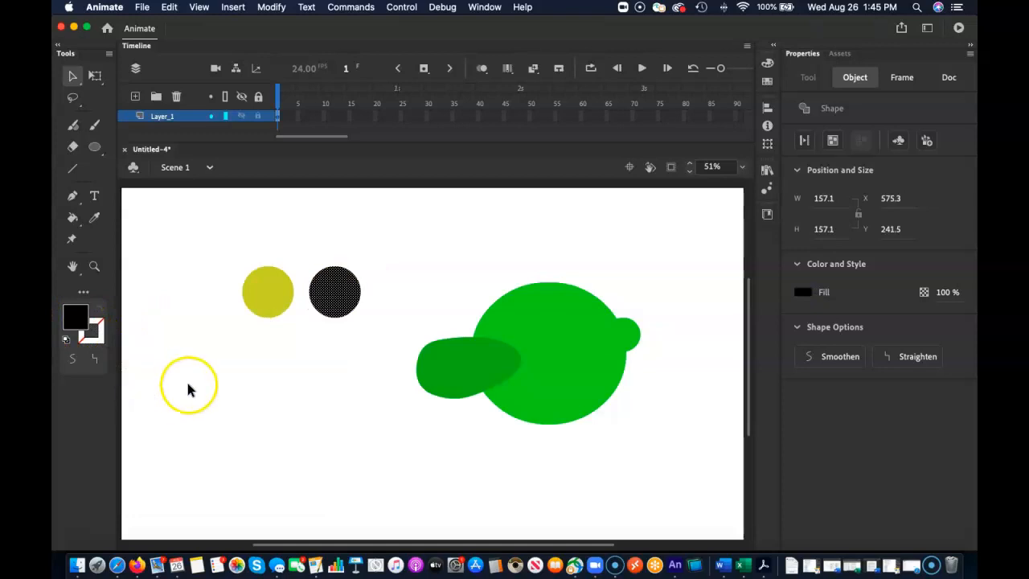
Scale the black circle down proportionally to about 82.5 px and place it over the yellow circle as the pupil.
key(q)
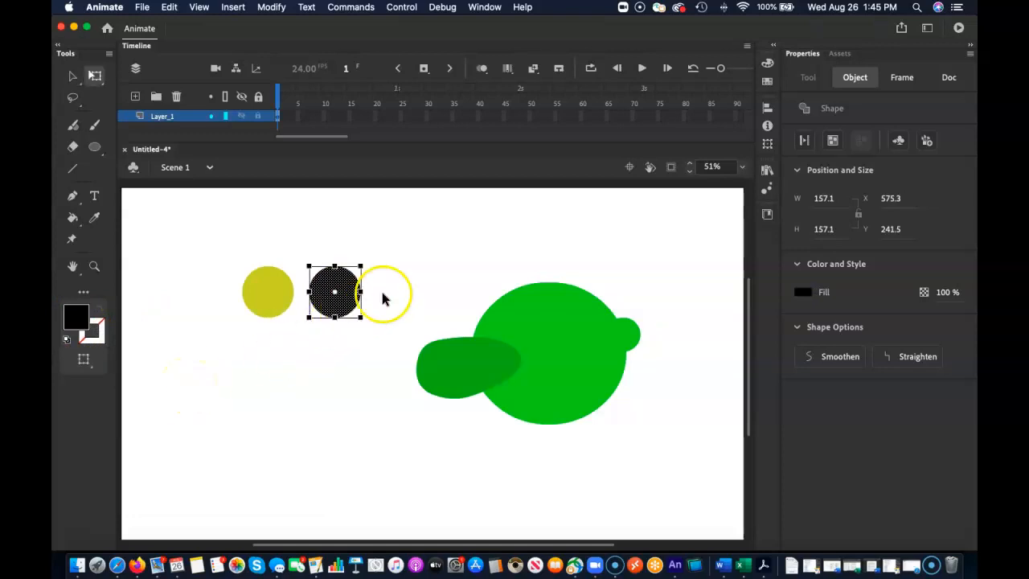
drag(361, 266, 356, 271)
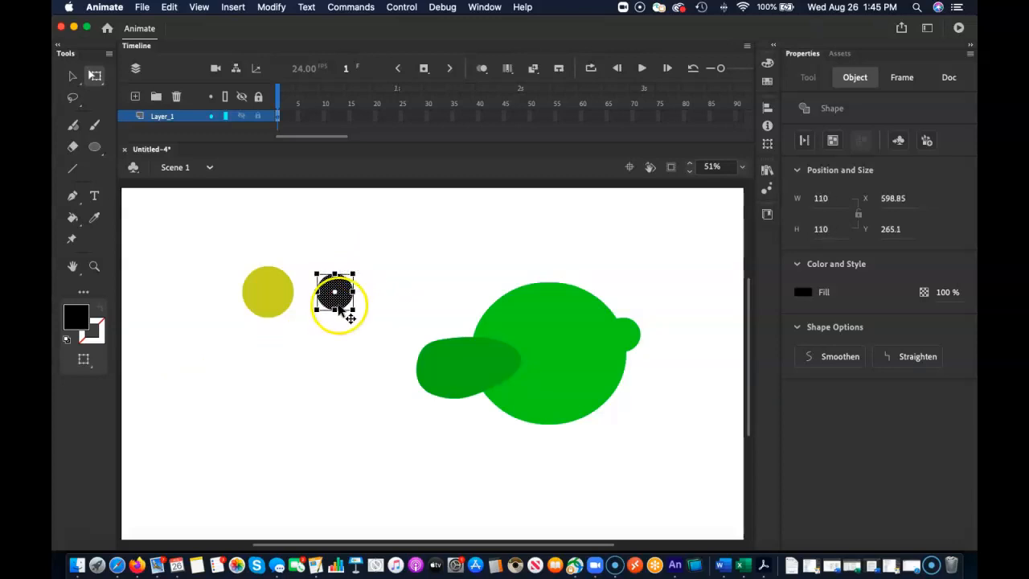
key(v)
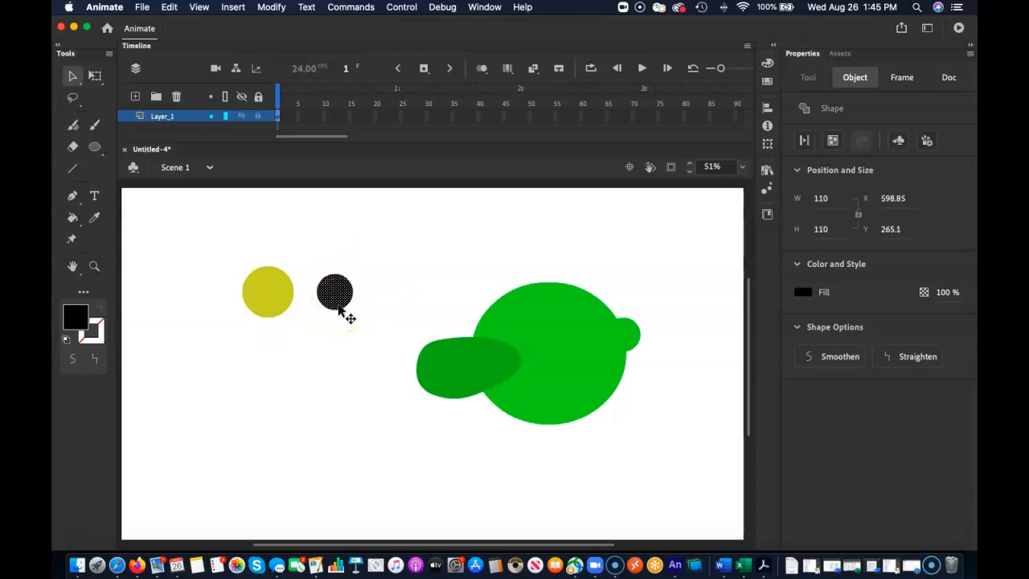
drag(338, 302, 276, 288)
key(q)
key(v)
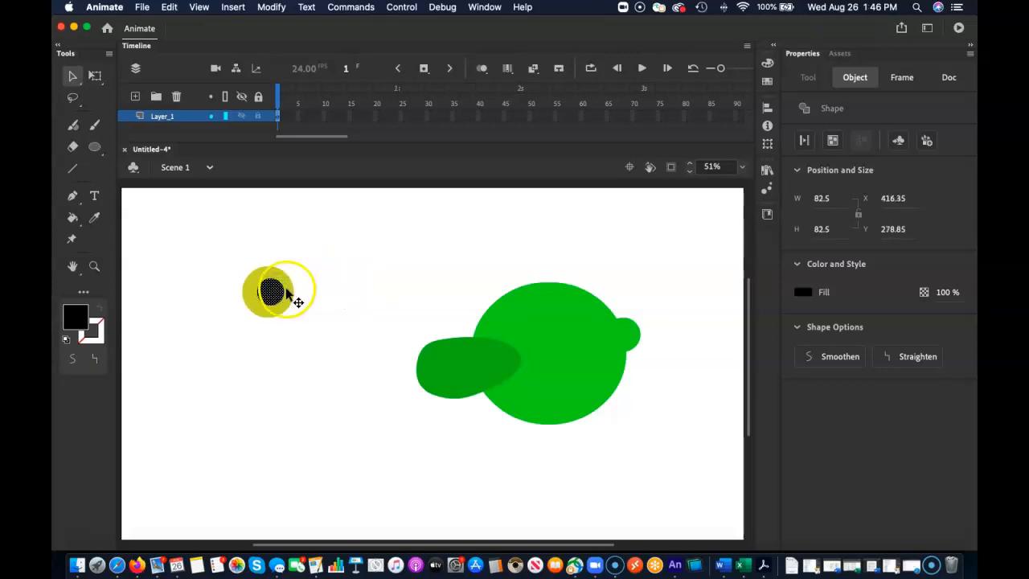
Nudge the black pupil into the center of the yellow circle, at about X 410.5, Y 282.75.
key(Left)
key(Left)
key(Left)
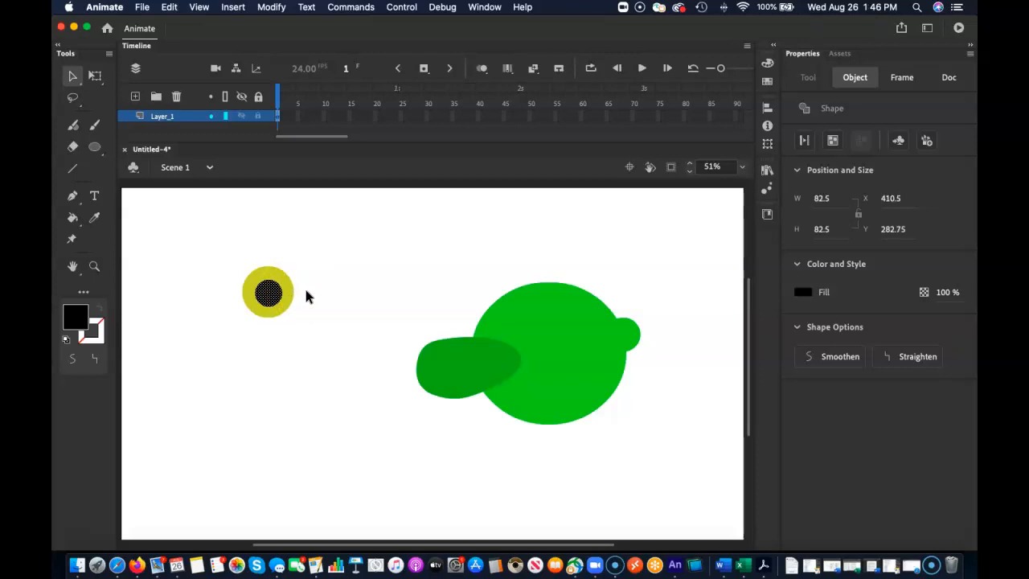
click(305, 297)
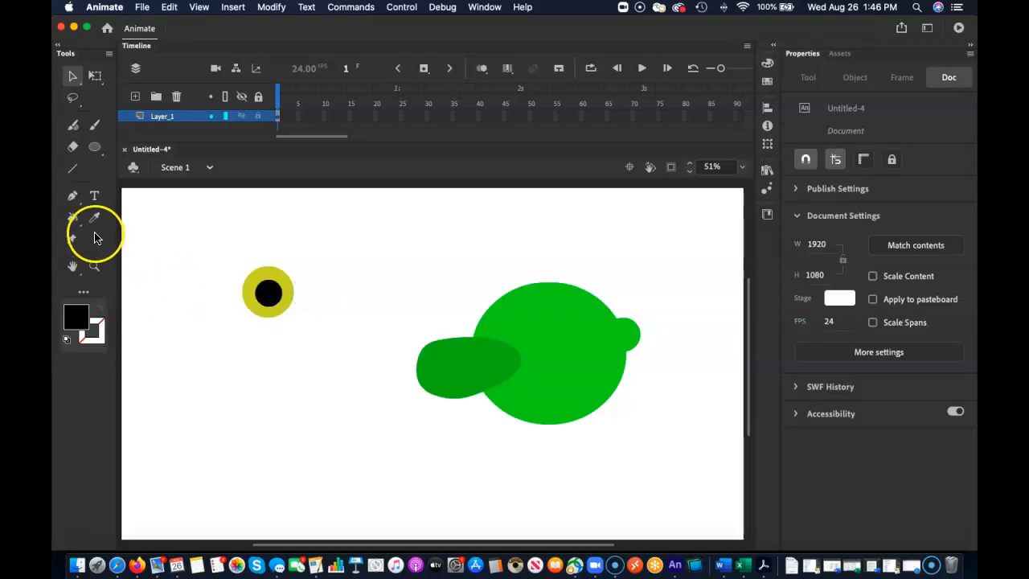
Paint a white highlight dot on the pupil's upper-right edge with the Classic Brush in Paint Normal mode.
click(95, 126)
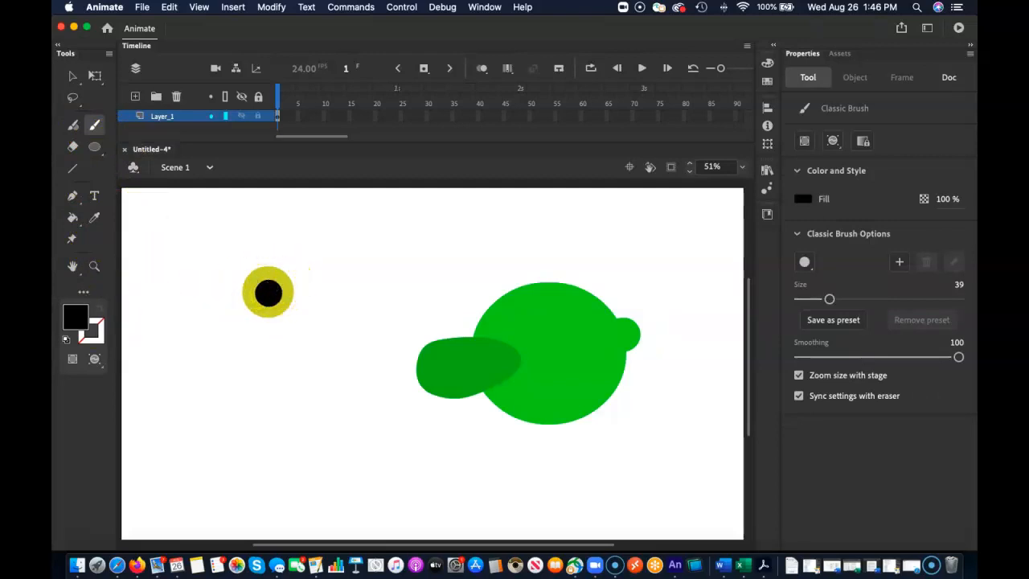
click(75, 318)
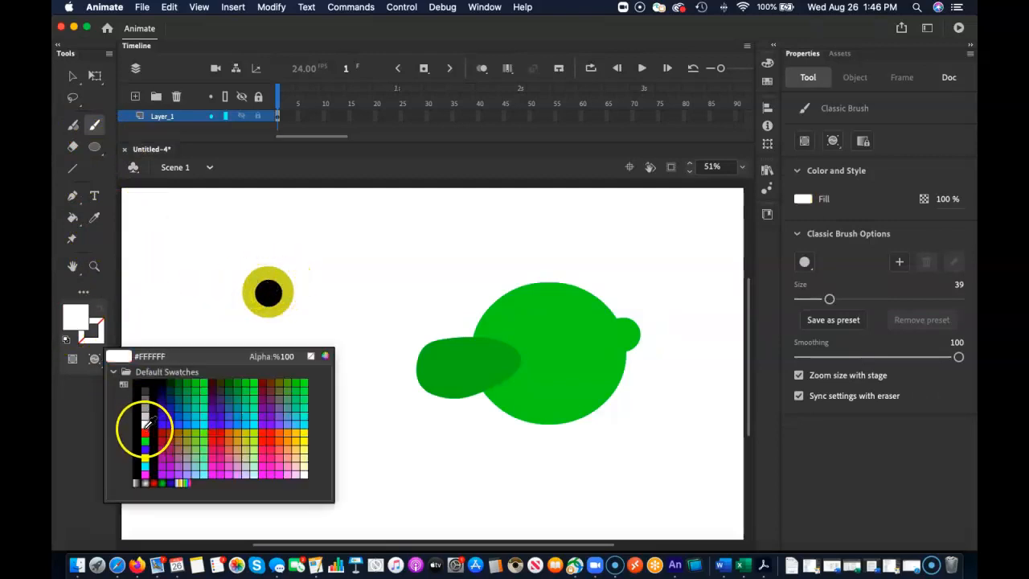
click(146, 422)
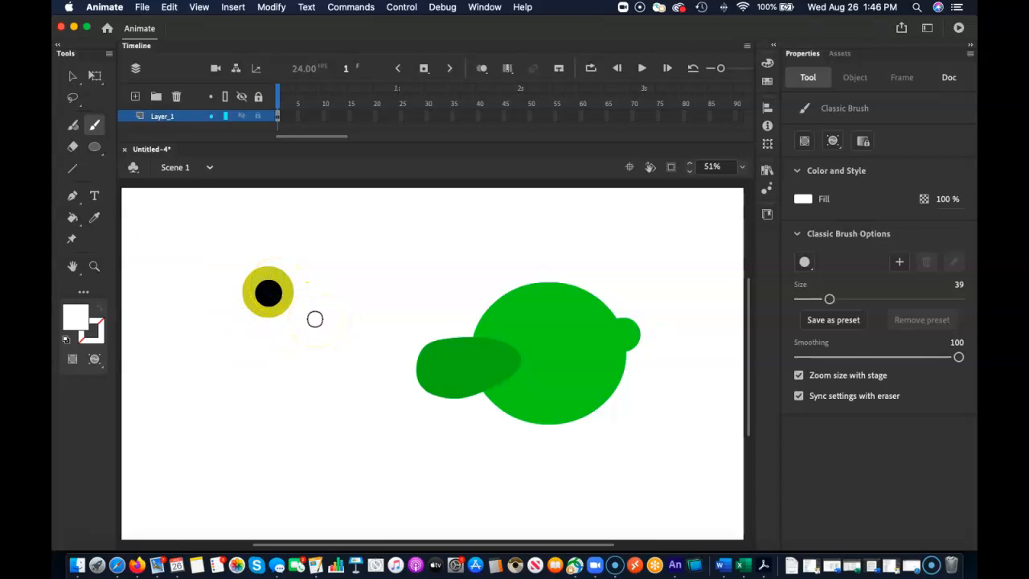
click(833, 141)
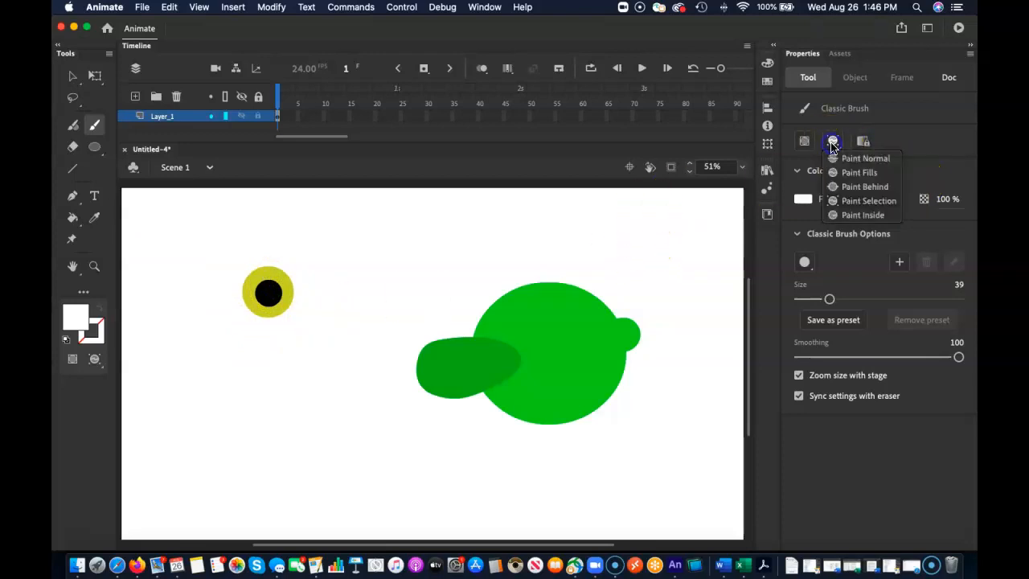
click(847, 161)
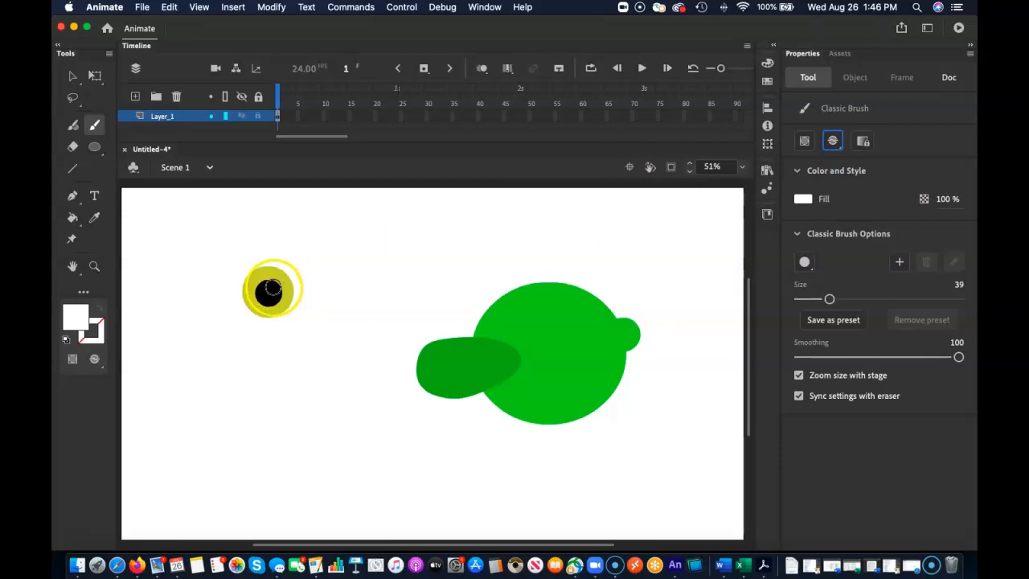
click(273, 285)
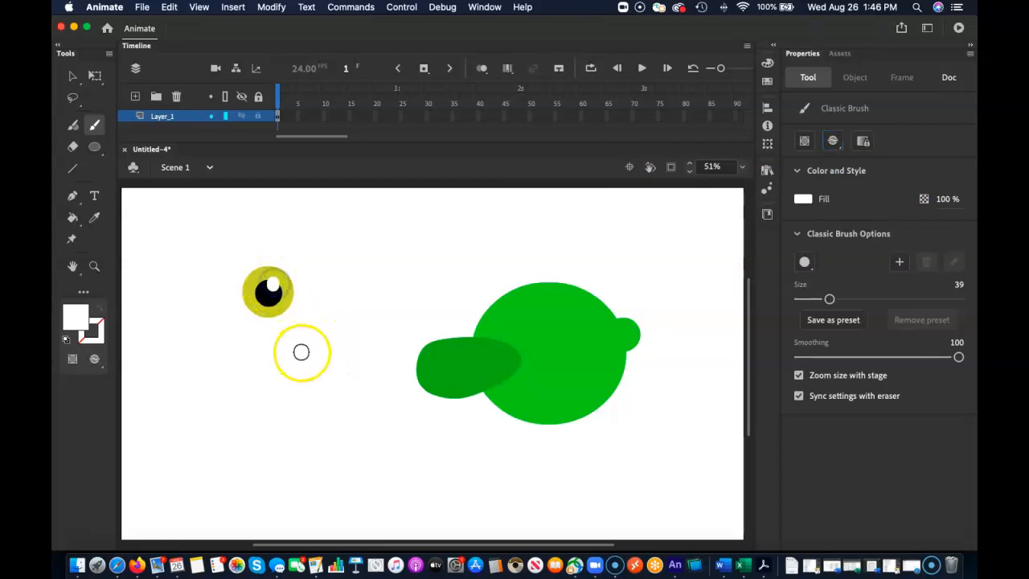
Select the whole eye and convert it to a Graphic symbol named "alien - eye".
click(72, 75)
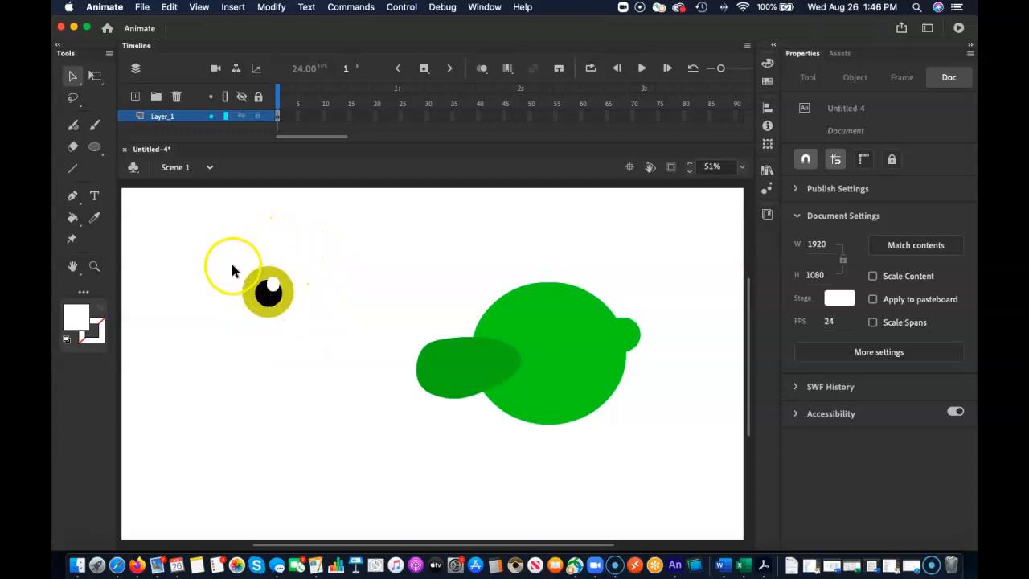
drag(232, 258, 301, 331)
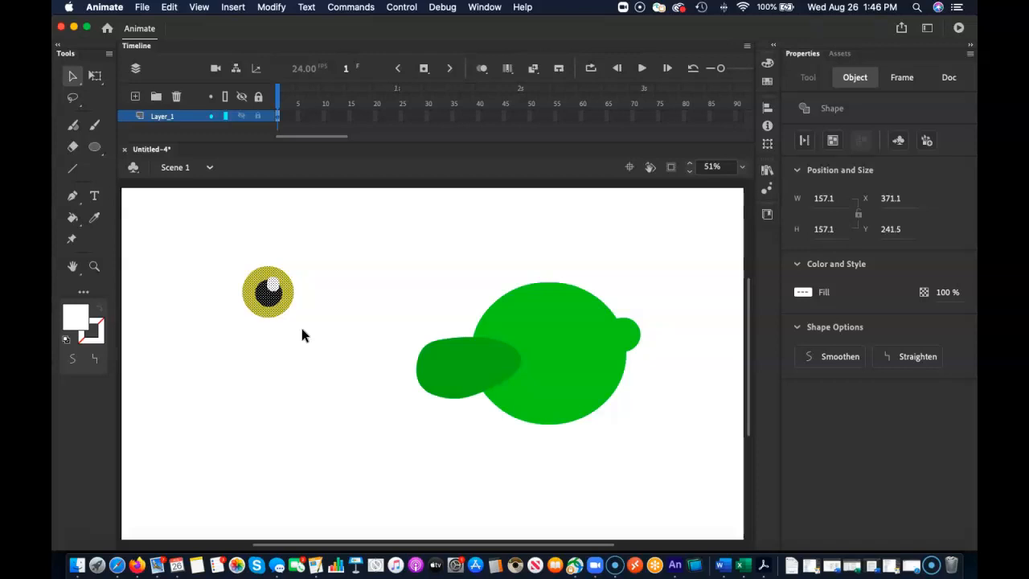
key(F8)
text(al)
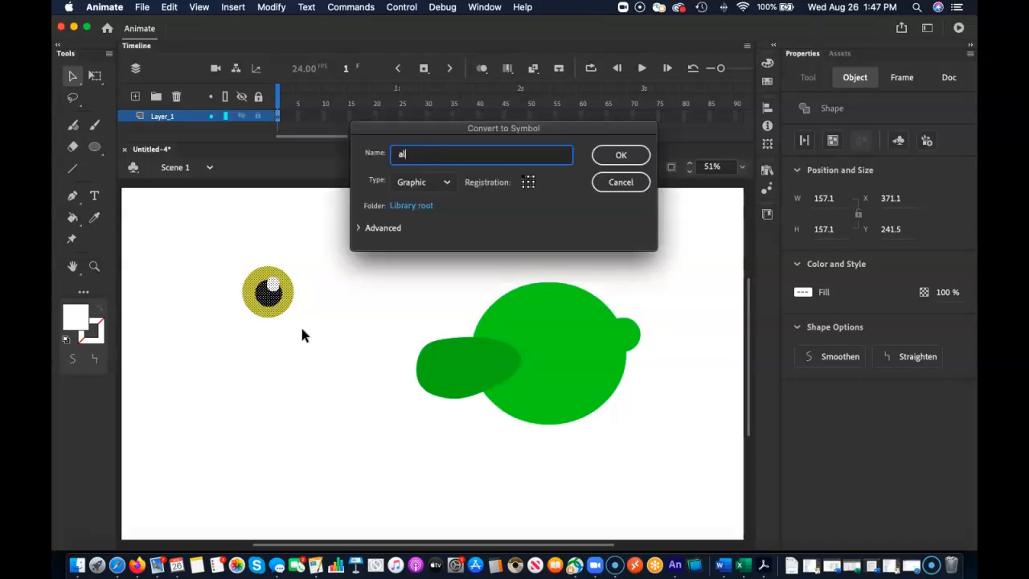
text(ien - eye)
key(Return)
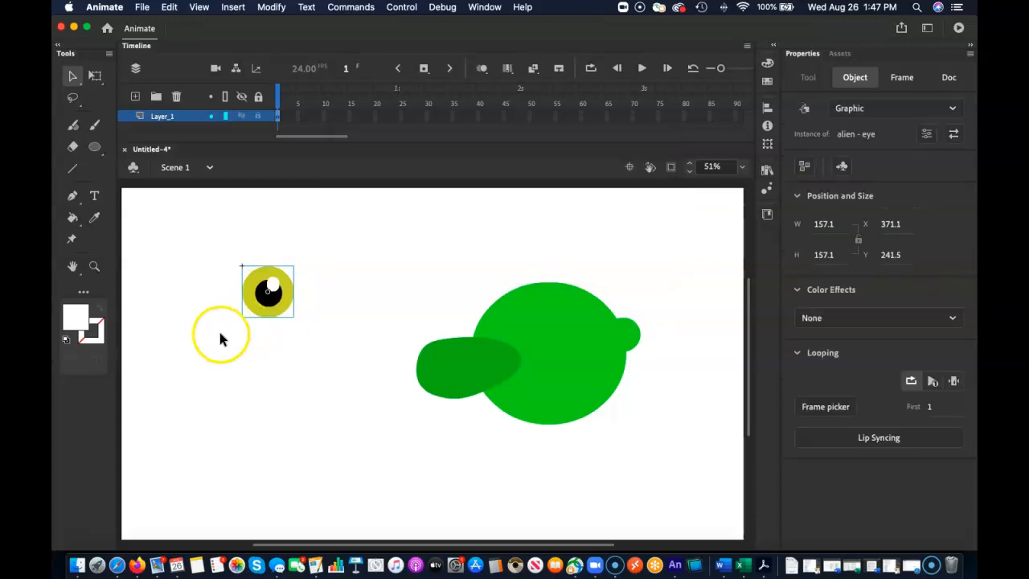
Place two overlapping instances of the eye symbol on the head at about X 1154 and X 1274, enlarge the right one, and select the left one.
drag(270, 294, 563, 329)
key(q)
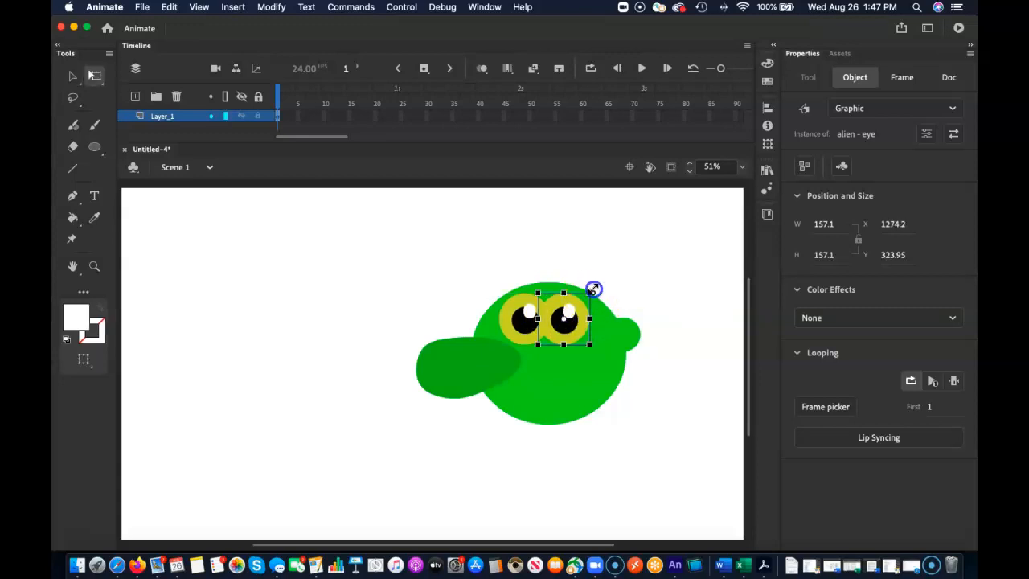
drag(595, 287, 602, 284)
key(super+z)
click(653, 282)
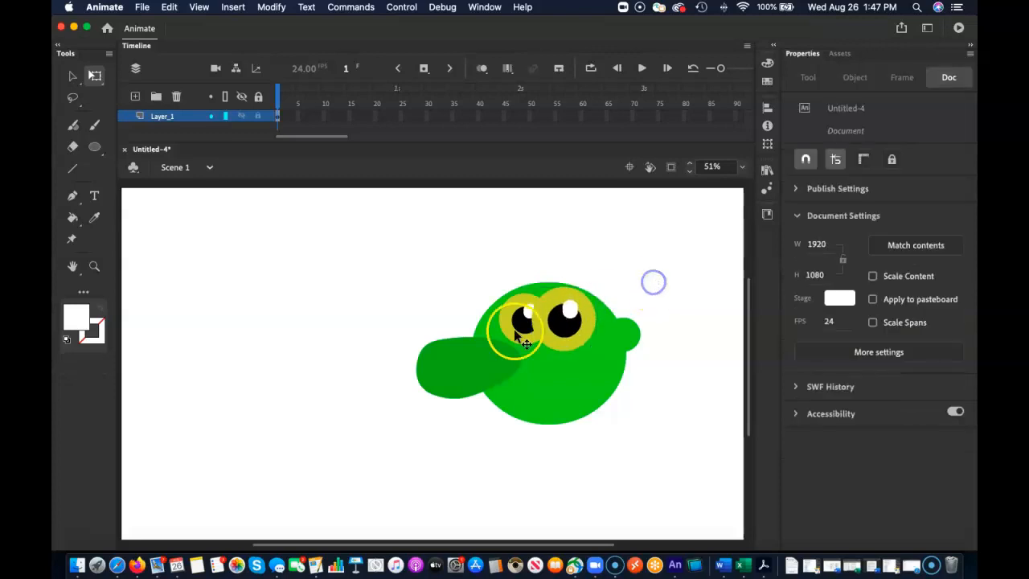
click(510, 327)
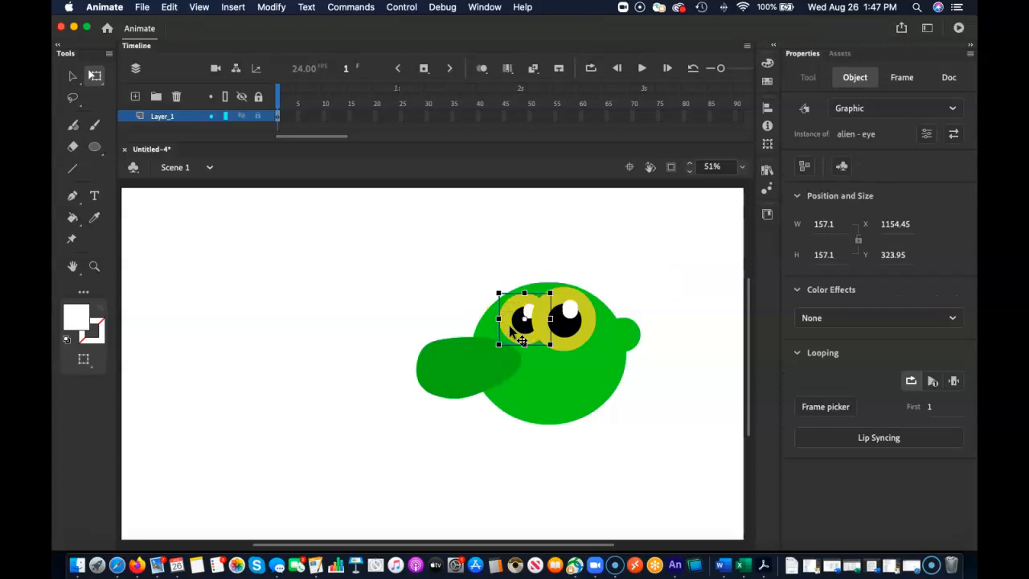
Nudge the smaller left eye further left to about X 1131 so it overlaps the right eye less, and deselect it.
key(Left)
key(Left)
key(Left)
key(Left)
key(Left)
key(Left)
key(Left)
key(Left)
key(Left)
key(Left)
key(Left)
key(Left)
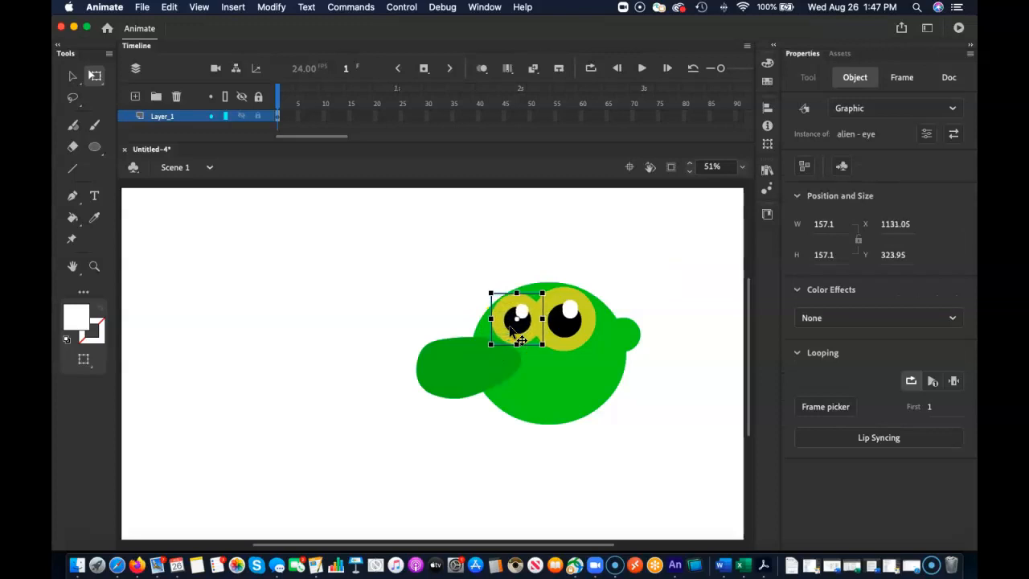
click(434, 302)
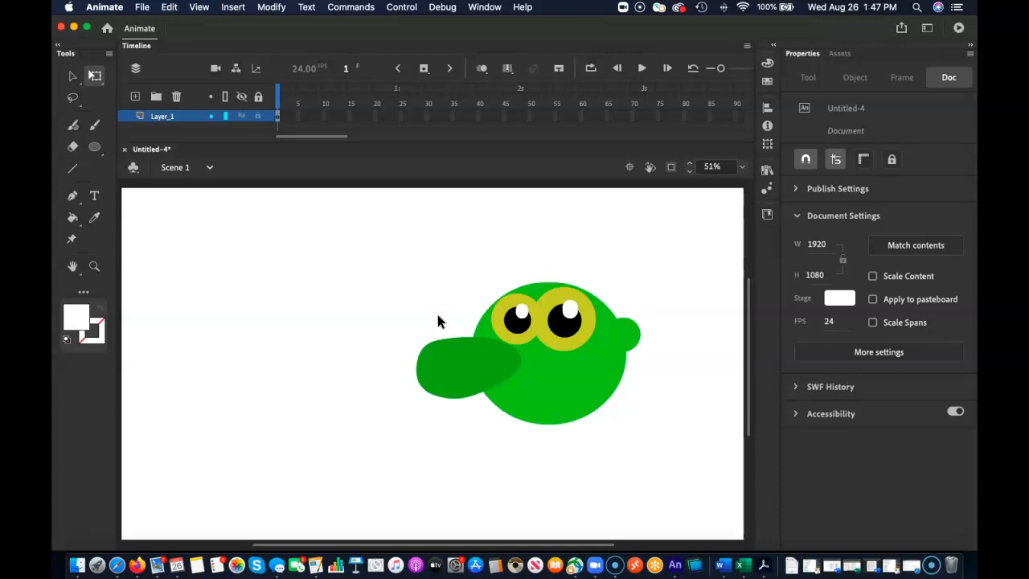
Draw a black oval with no stroke on the empty stage area left of the alien's head using the Oval tool.
click(94, 146)
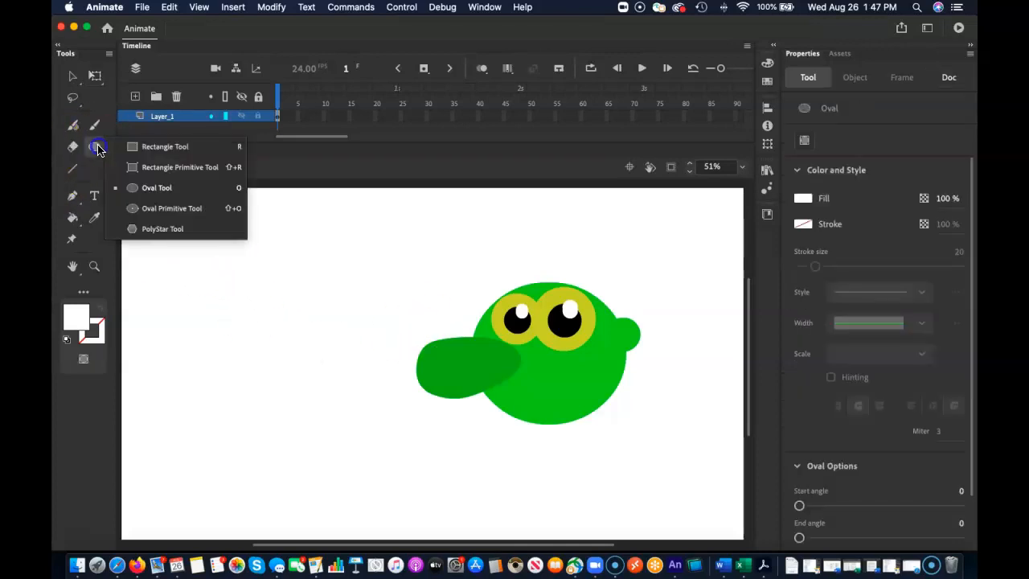
click(145, 187)
click(76, 312)
click(172, 392)
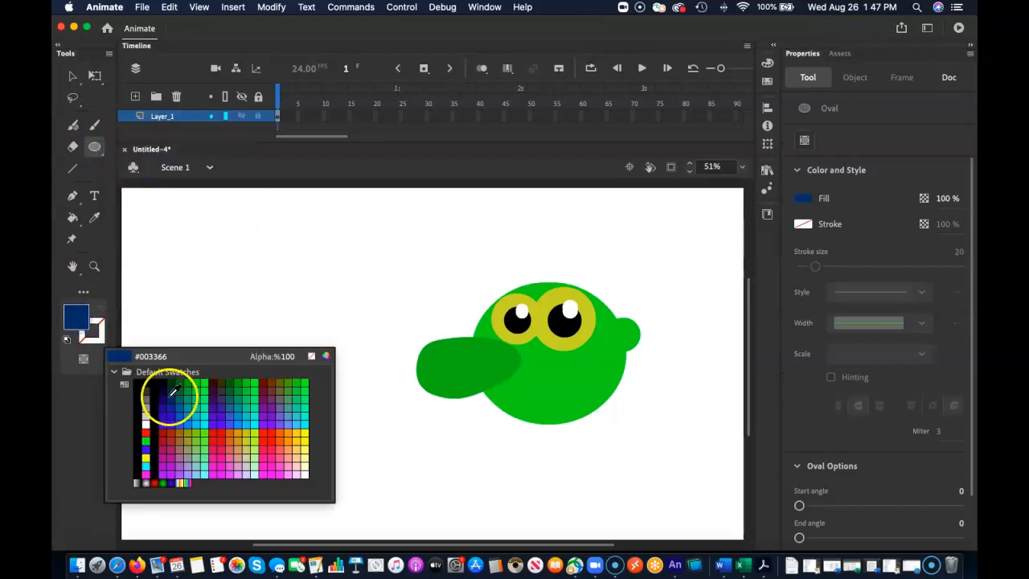
click(138, 396)
drag(216, 325, 325, 390)
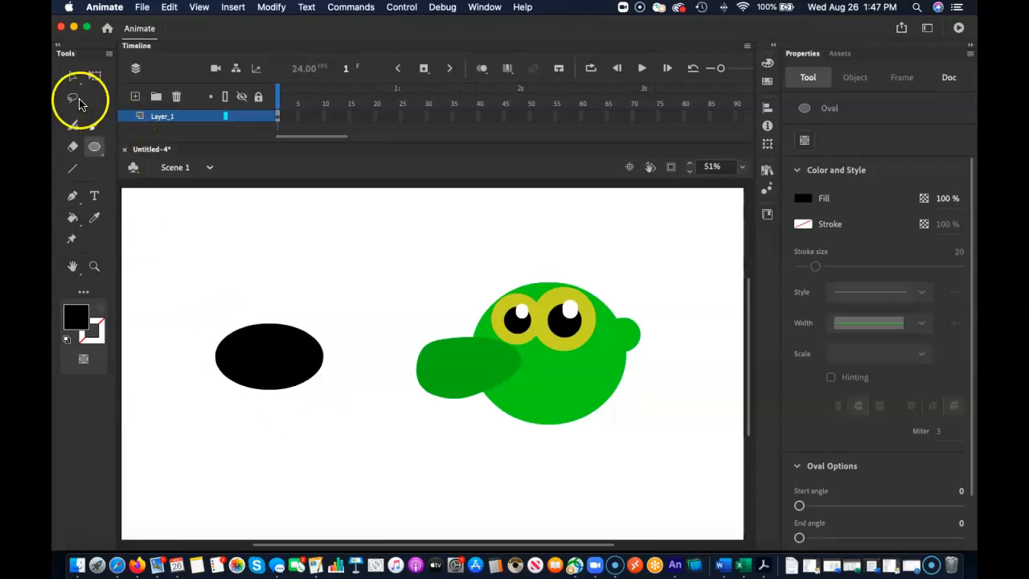
Cut away the upper part of the black oval to leave a smile-shaped crescent about 327 by 168 px.
click(72, 75)
drag(199, 307, 322, 363)
key(Delete)
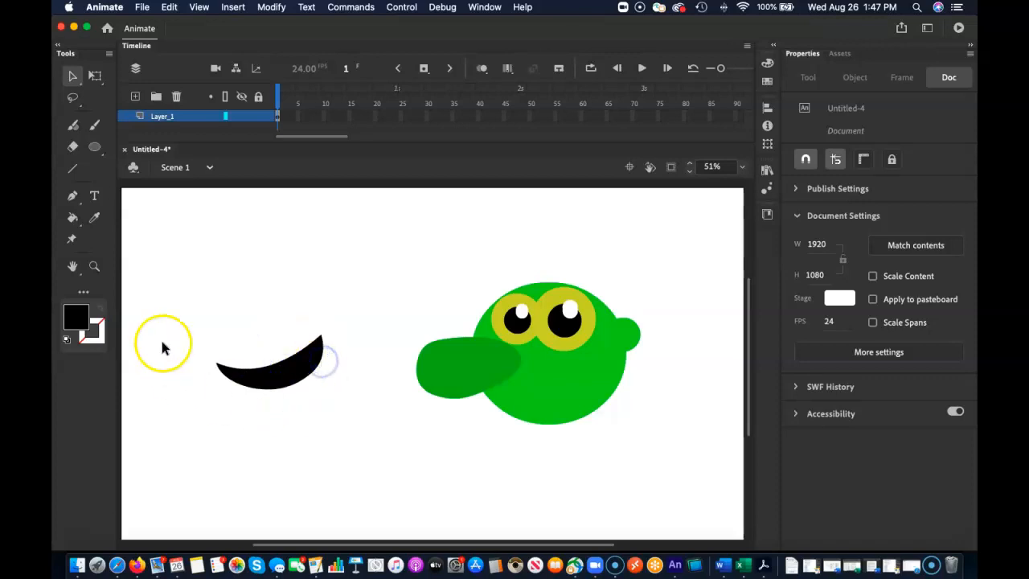
Convert the black crescent to a Graphic symbol named "alien - mouth" and place it on the lower head at about X 1149, Y 514.
drag(181, 309, 347, 410)
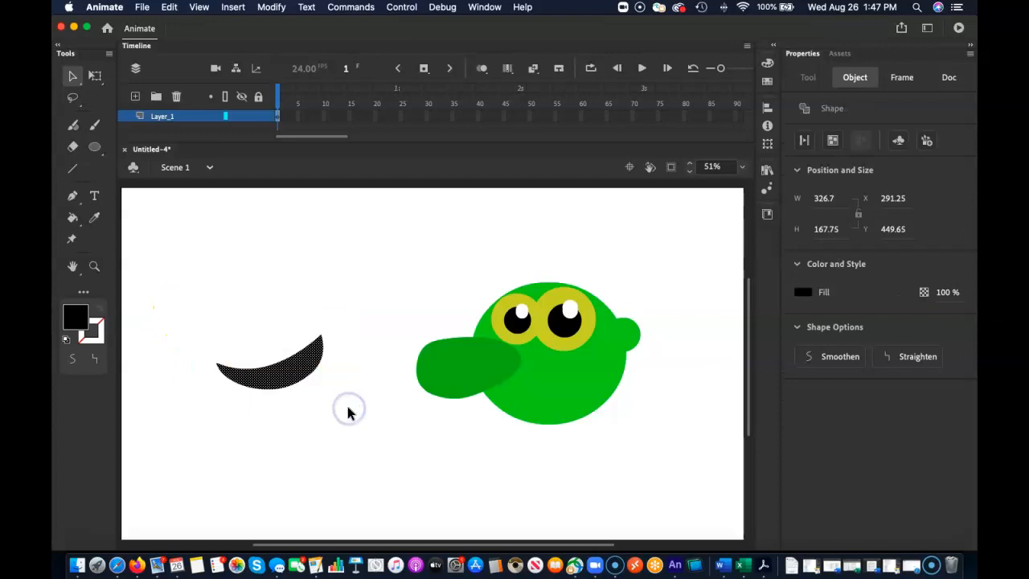
key(F8)
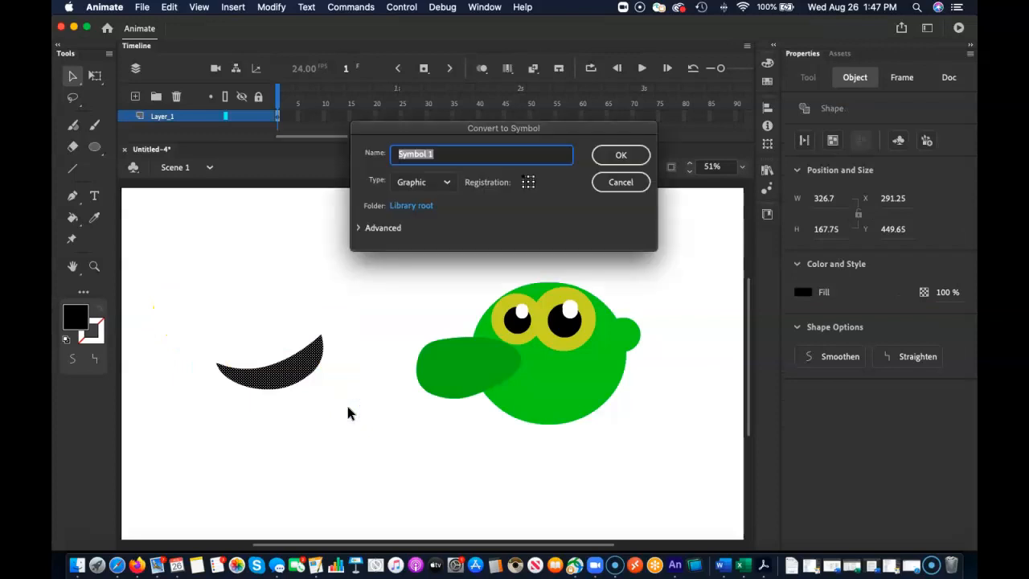
text(alien - m)
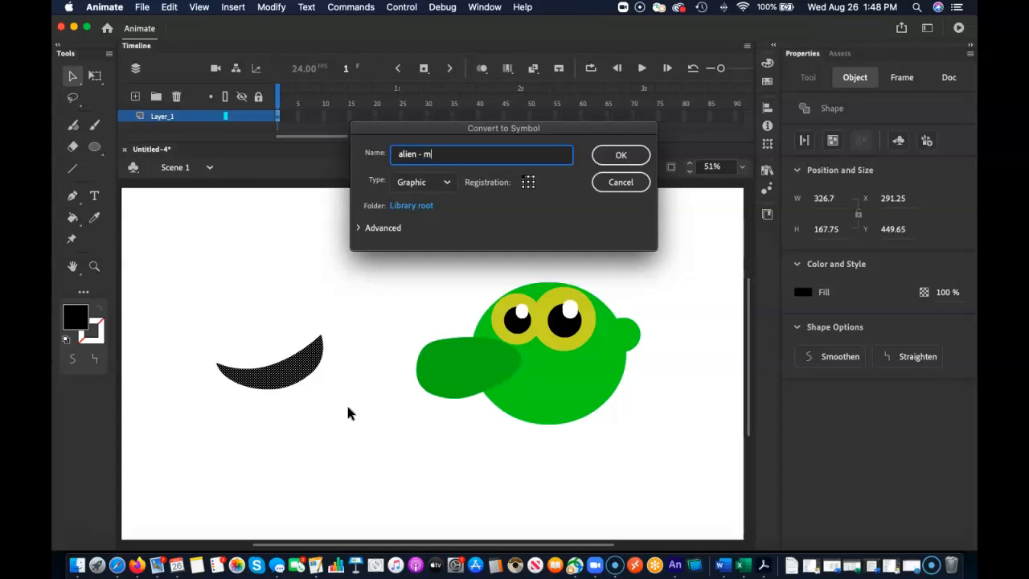
text(outh)
click(621, 156)
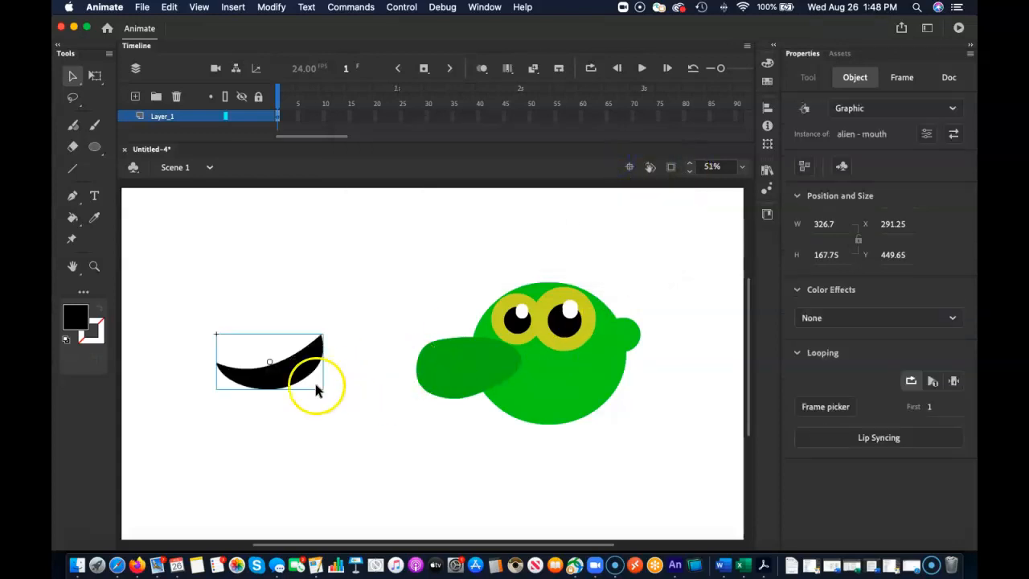
drag(292, 391, 562, 402)
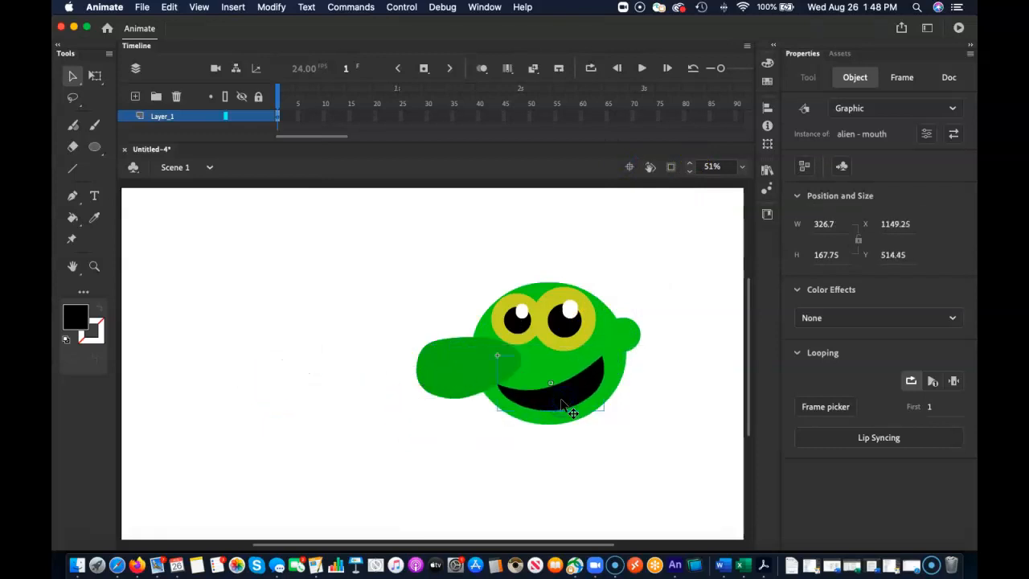